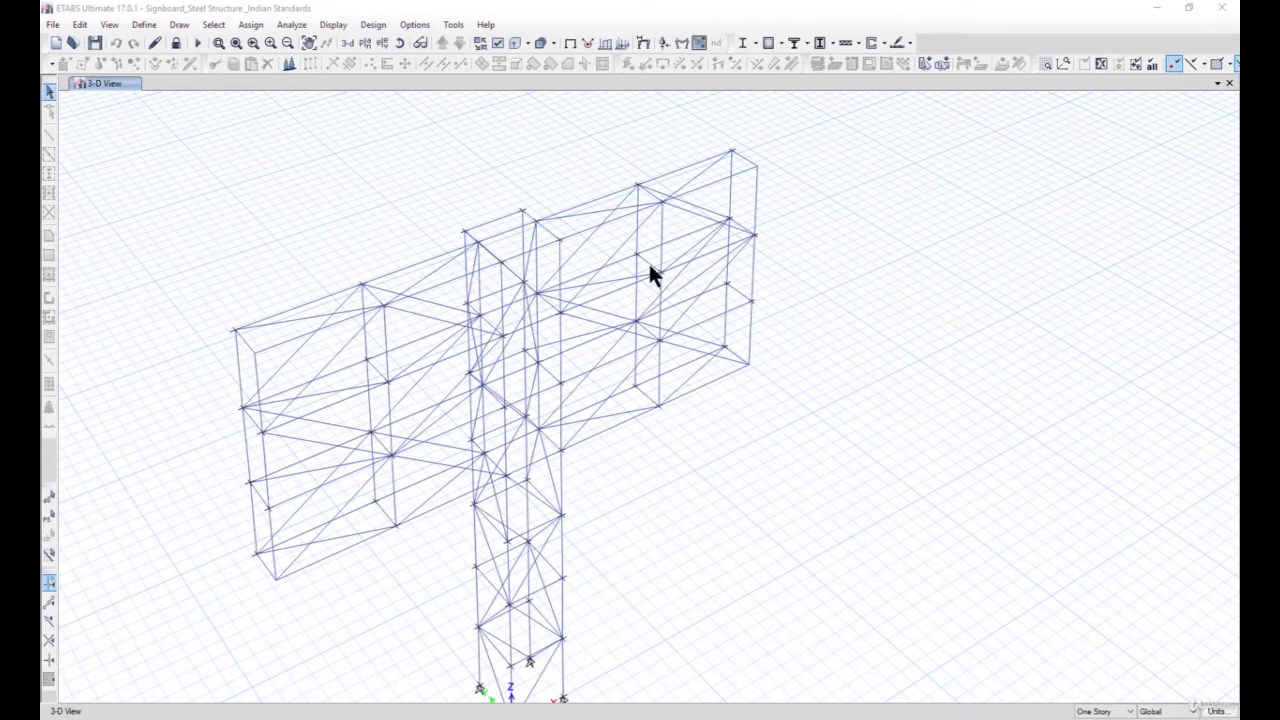
Display the deformed shape for mode 1 of the Modal case with automatic scaling and animate it
click(333, 24)
click(366, 87)
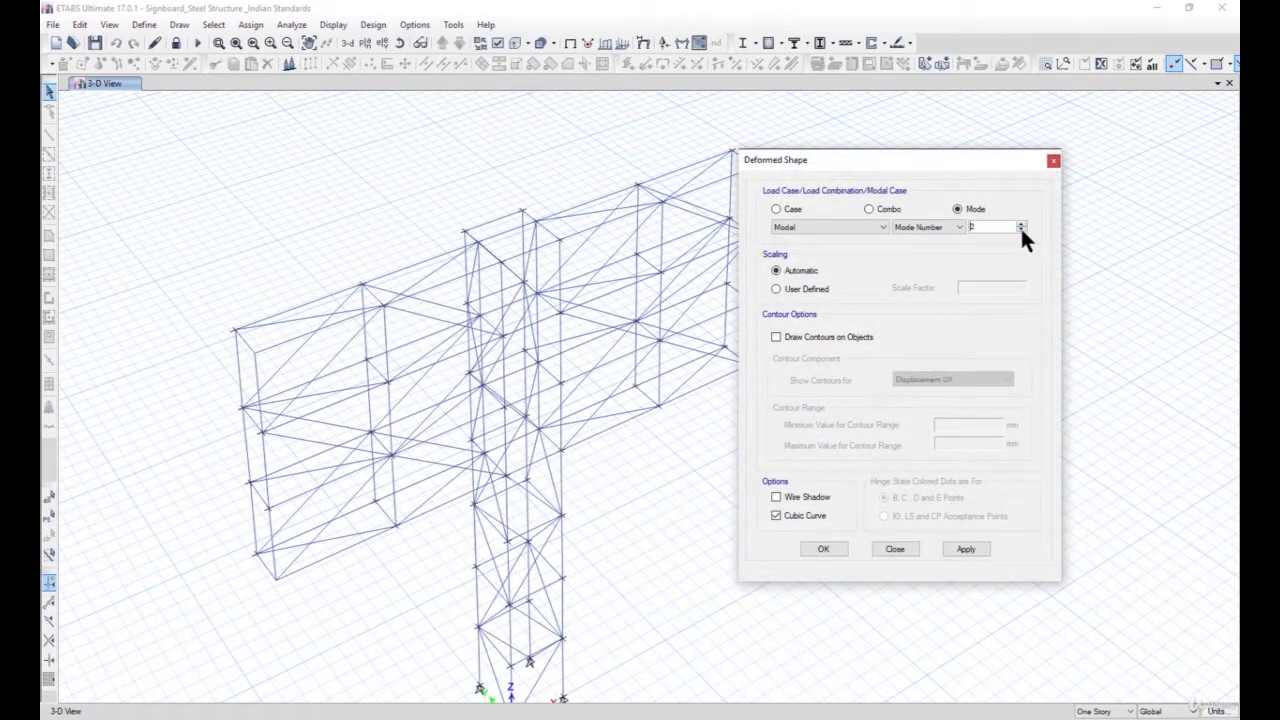
click(960, 548)
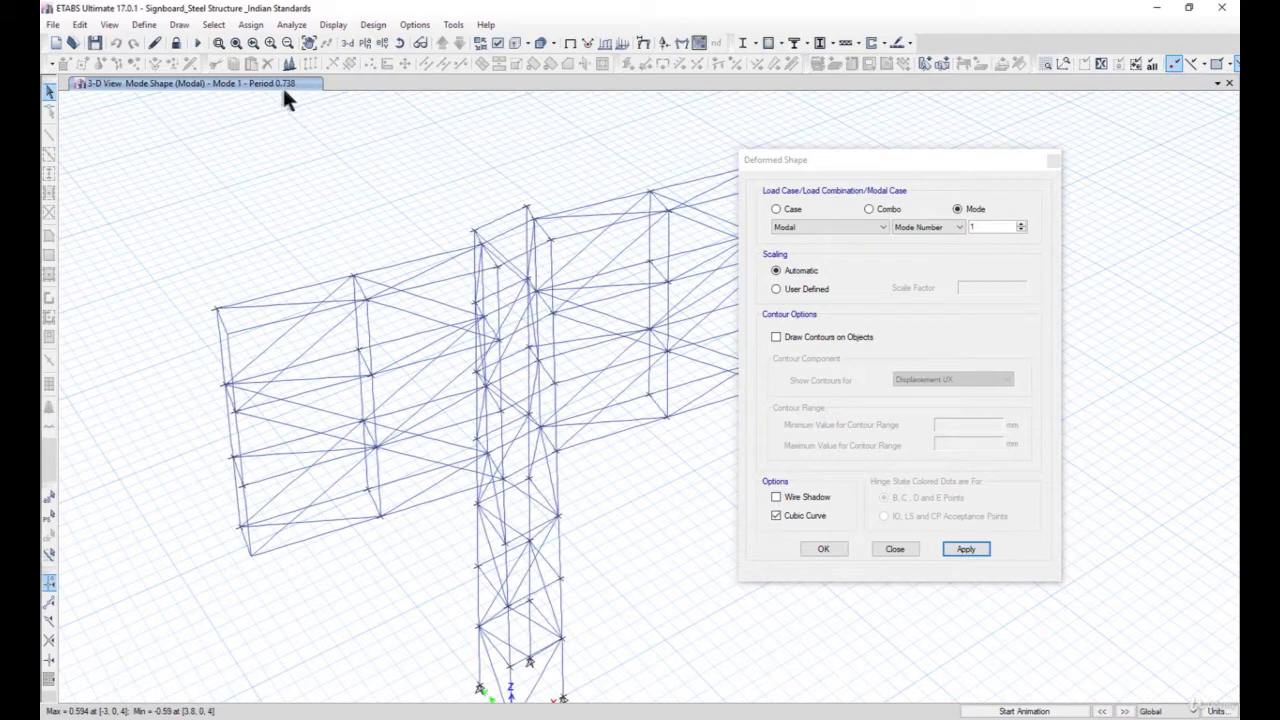
click(1003, 712)
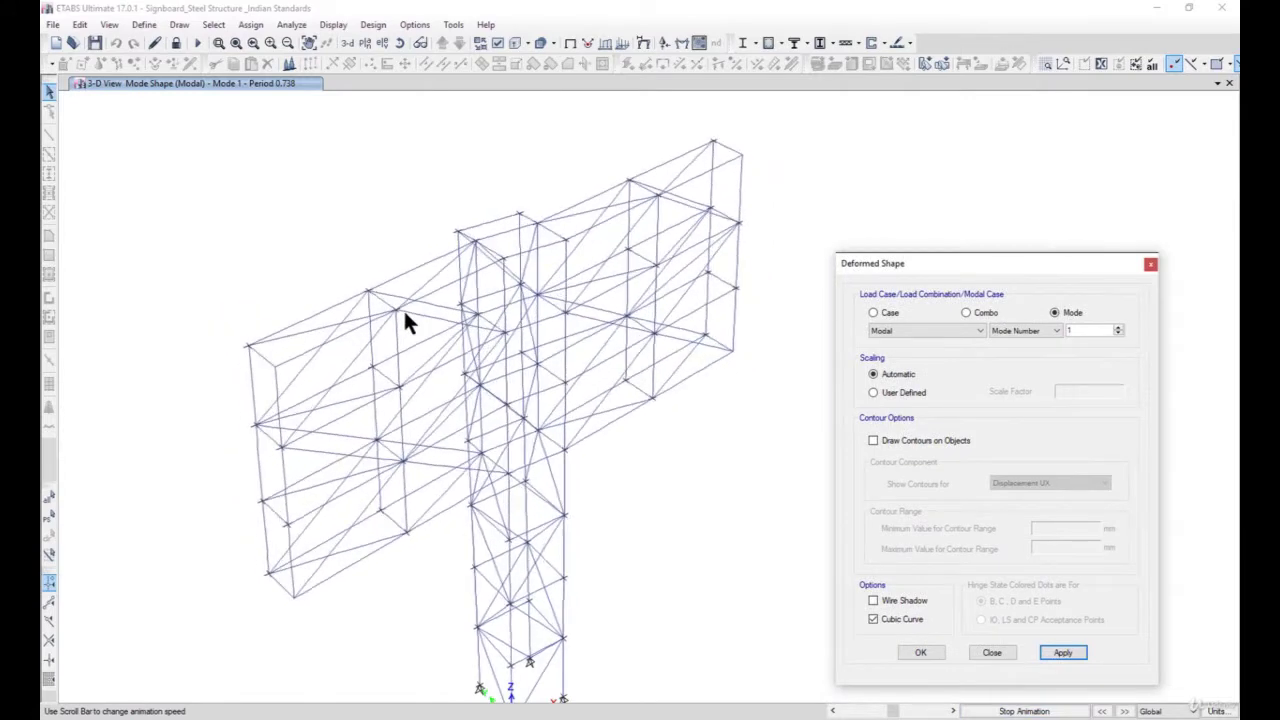
scroll(413, 309, down, 3)
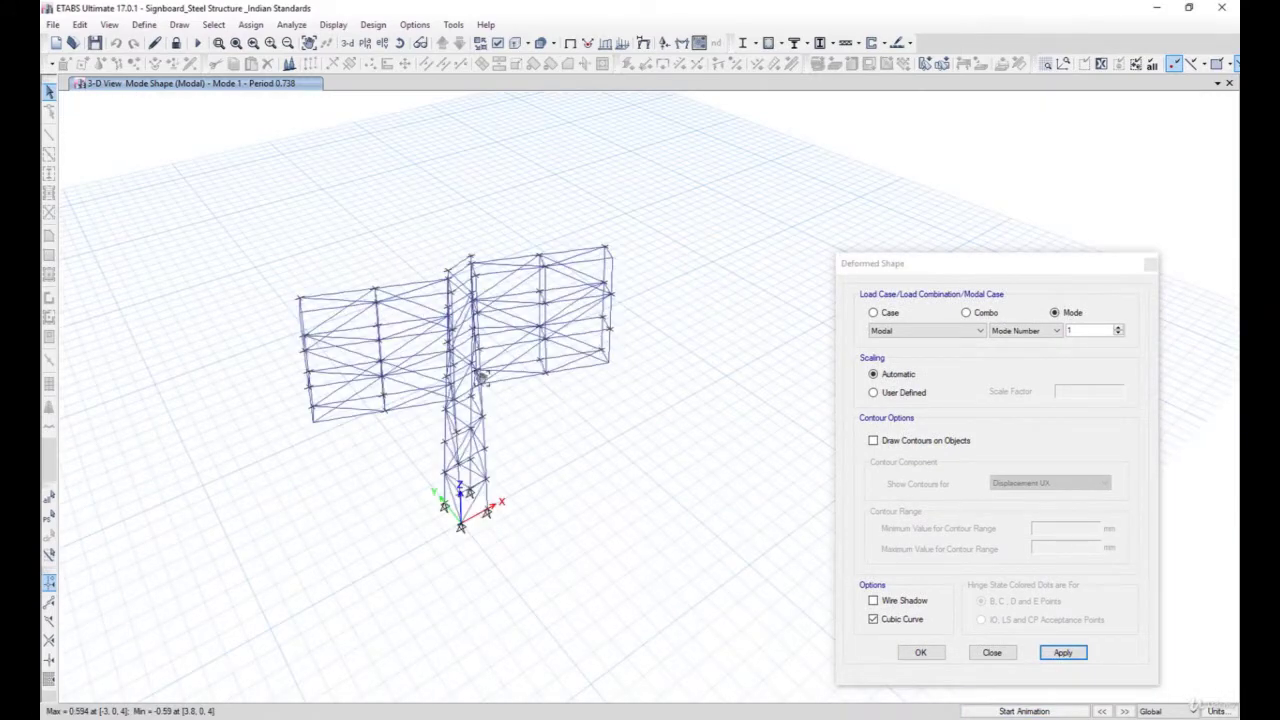
middle_drag(482, 378, 437, 342)
click(1030, 711)
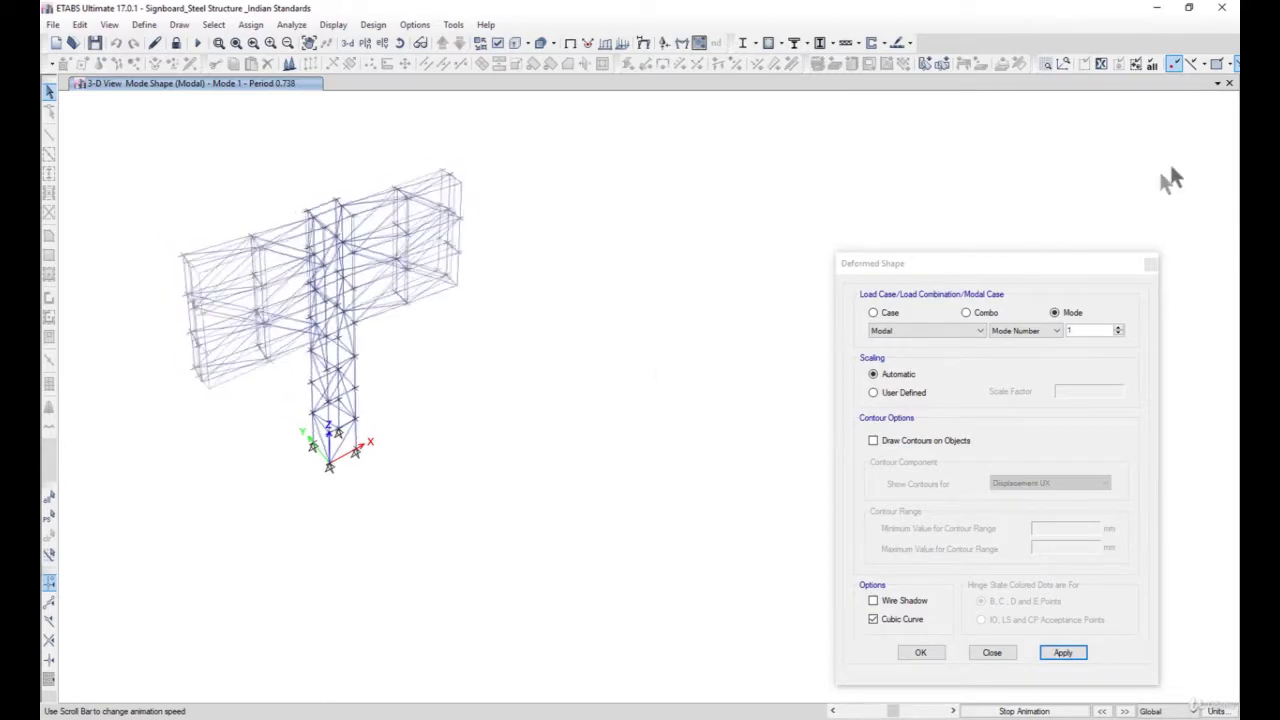
Add a second 3-D view window beside the first and clear the Deformed Shape dialog away from the new view
click(1218, 82)
click(1117, 118)
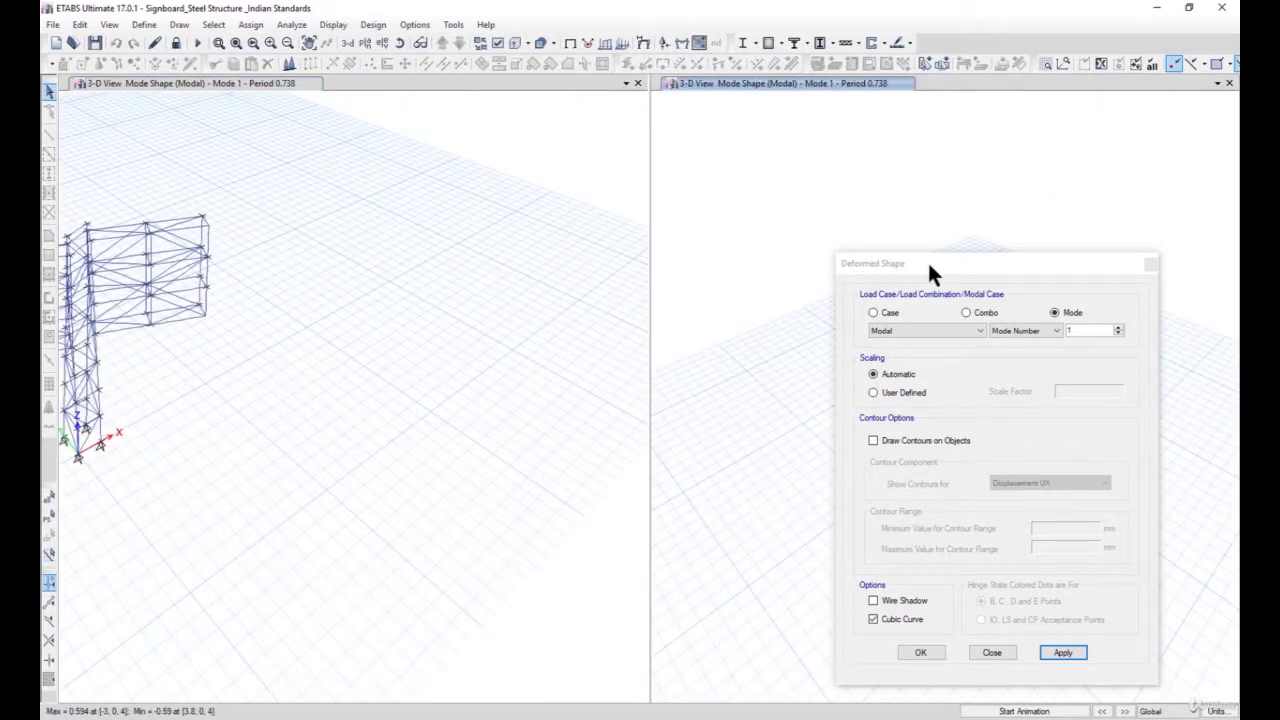
drag(929, 266, 606, 336)
shift+middle_drag(355, 281, 470, 314)
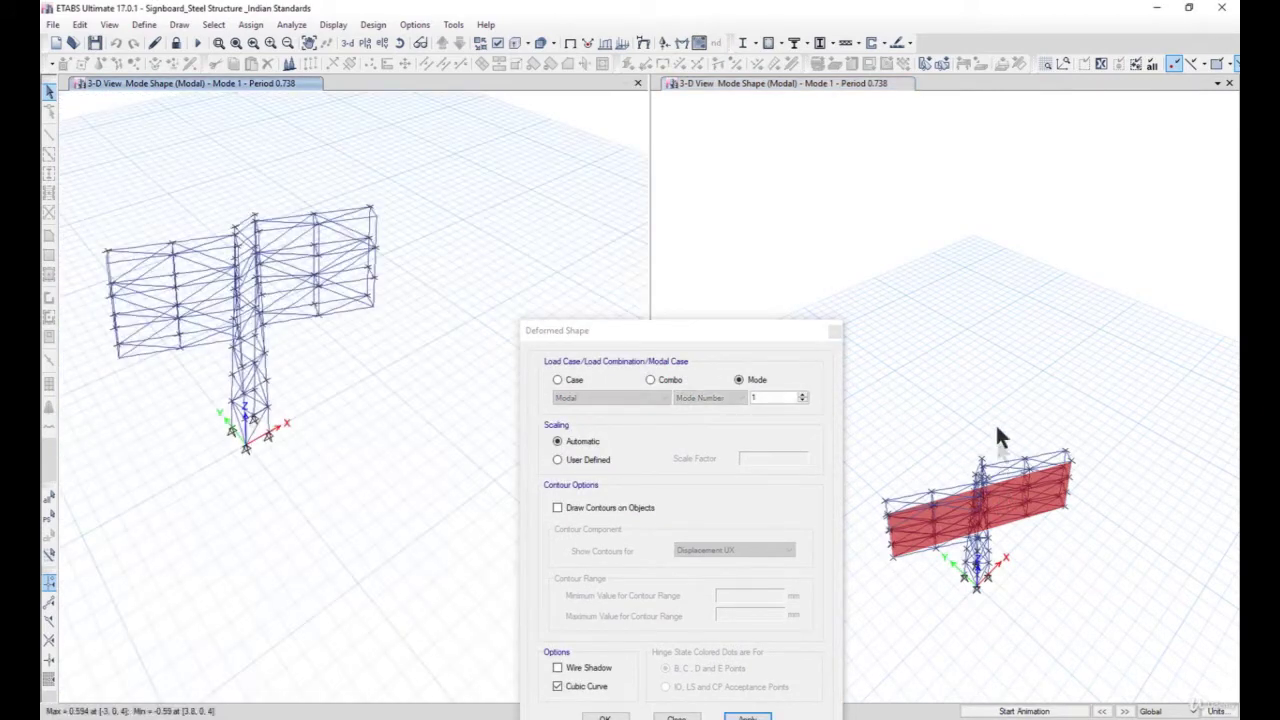
middle_drag(997, 430, 950, 280)
scroll(966, 294, up, 4)
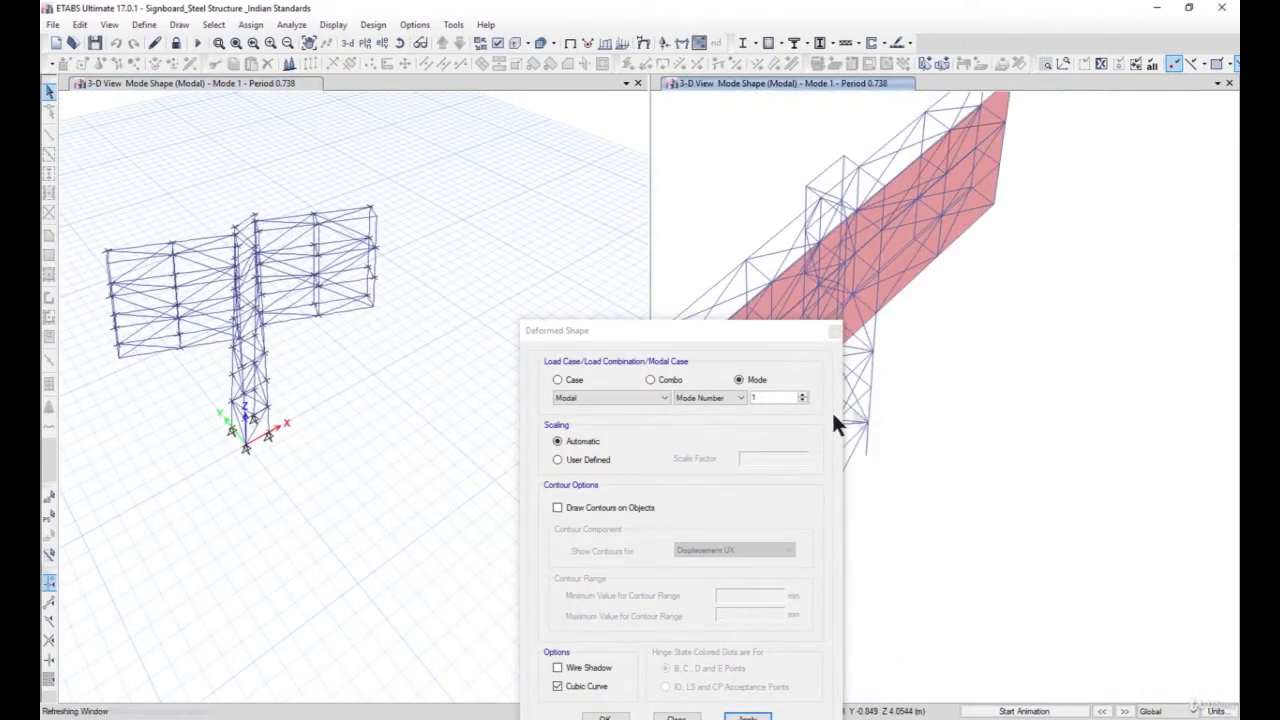
Show mode 2 of the Modal case in the second view and animate it
click(802, 395)
click(802, 395)
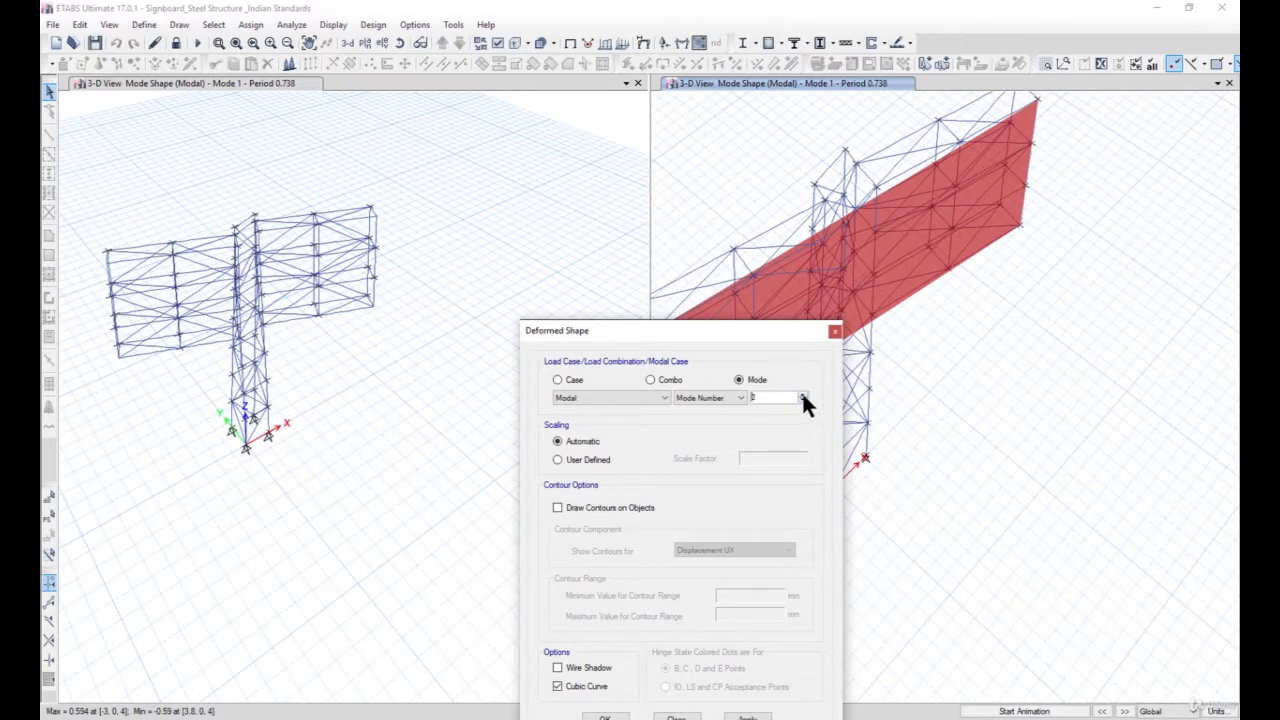
click(752, 717)
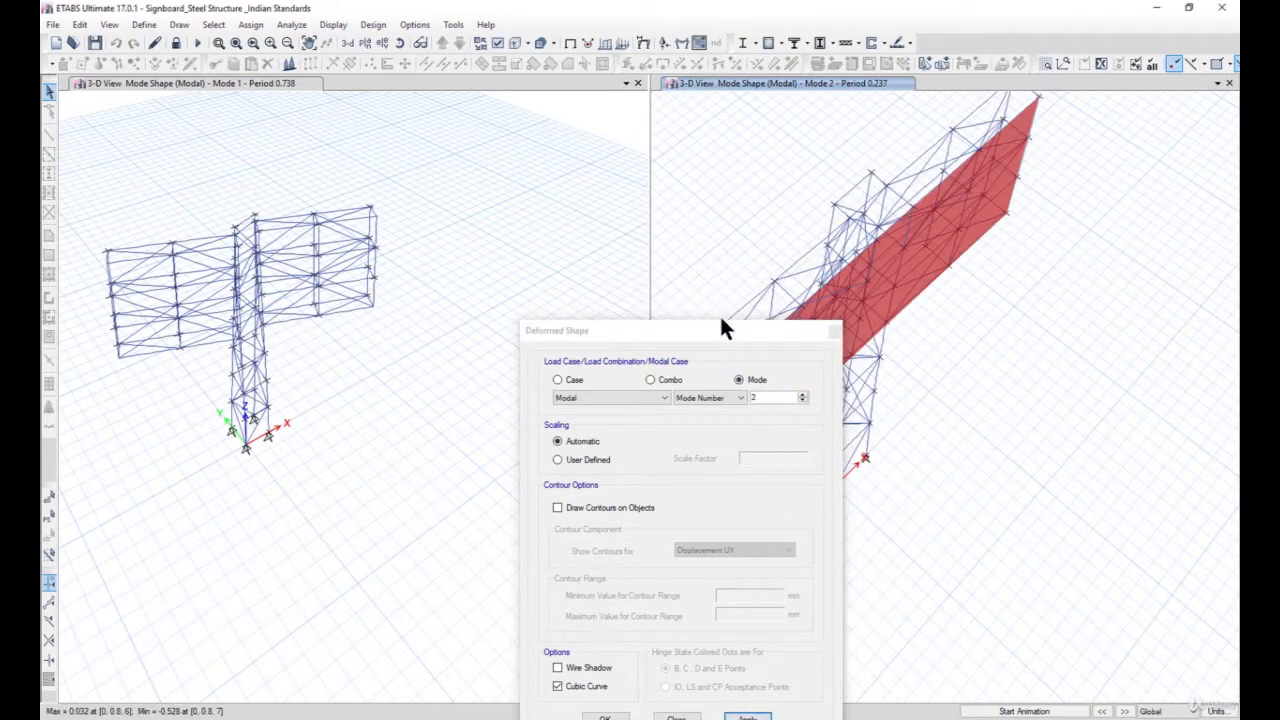
drag(715, 333, 557, 291)
shift+middle_drag(955, 419, 1037, 454)
click(1022, 711)
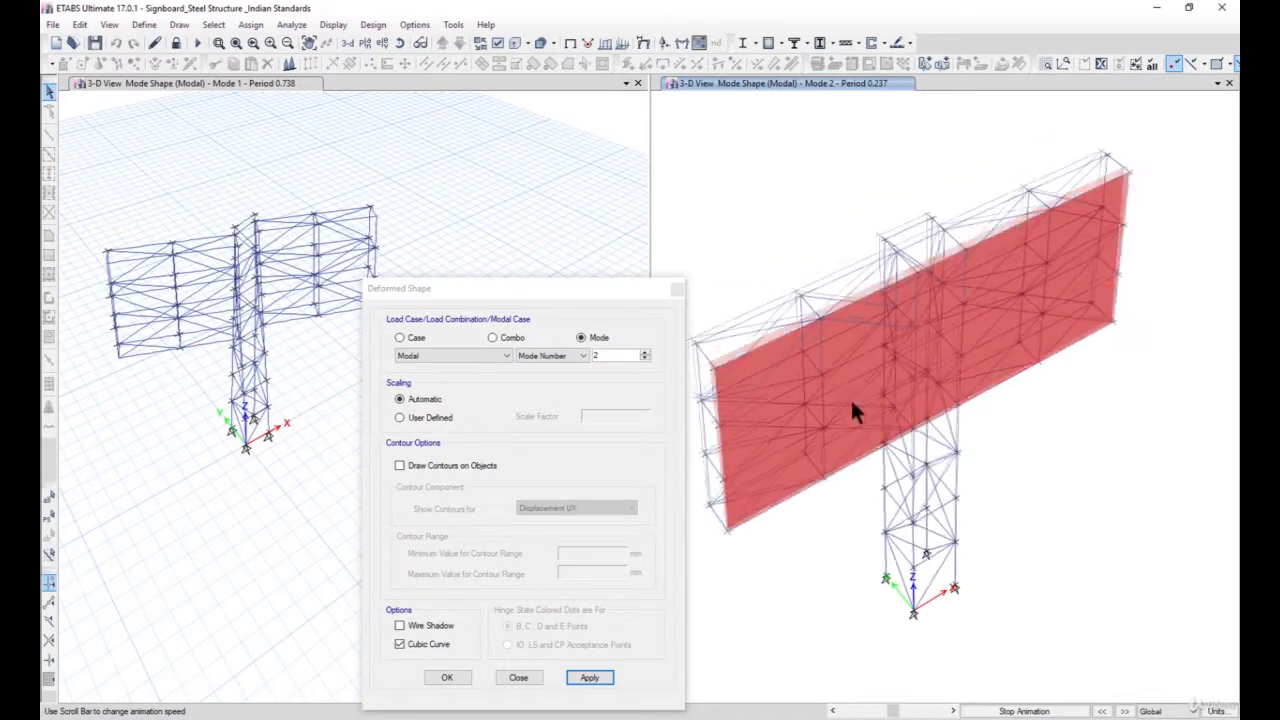
Move the Deformed Shape dialog clear of the views and run the mode 1 and mode 2 animations together
click(611, 304)
drag(572, 289, 569, 623)
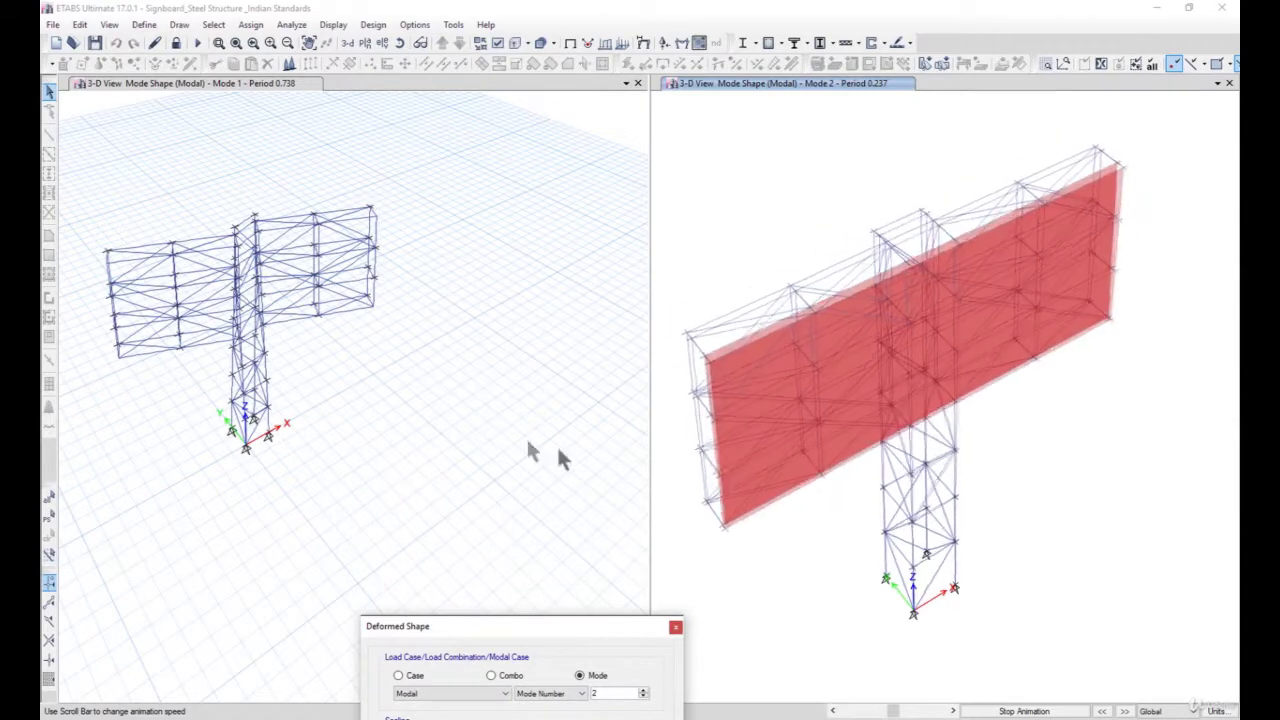
click(1005, 710)
click(1005, 711)
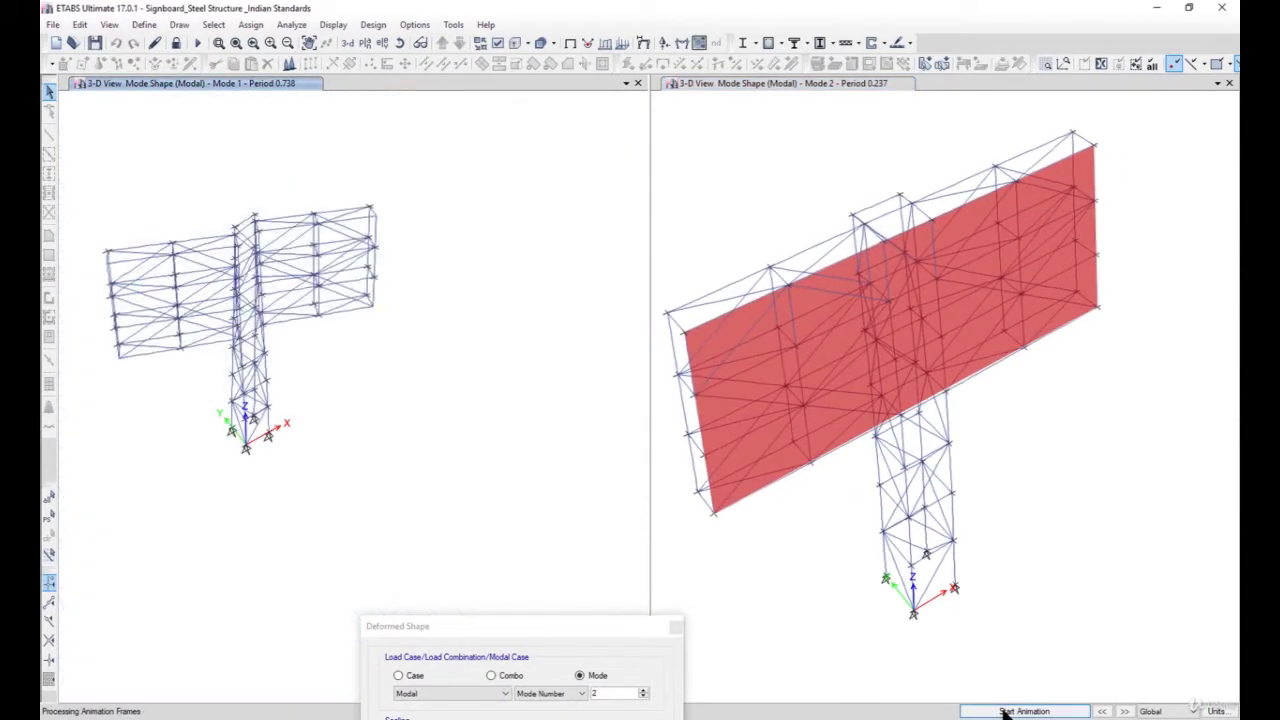
click(795, 555)
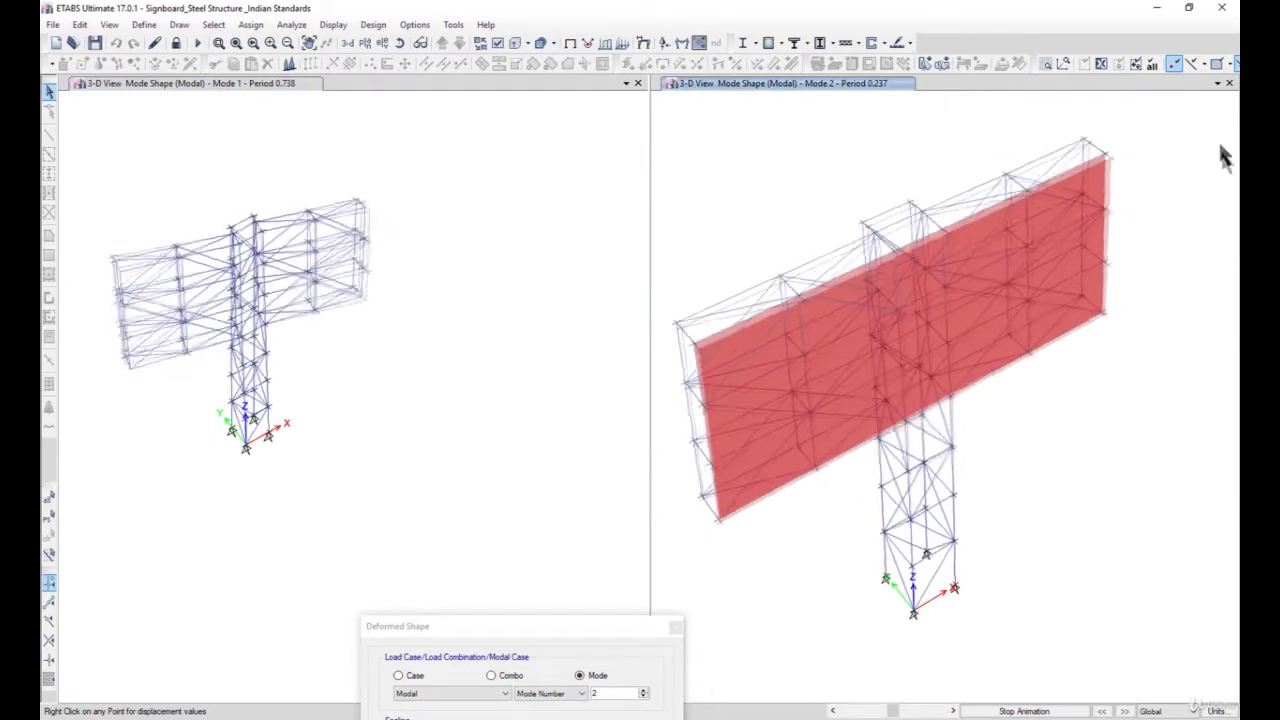
Add a third 3-D view window for another mode shape and show the signboard from the front
click(1217, 83)
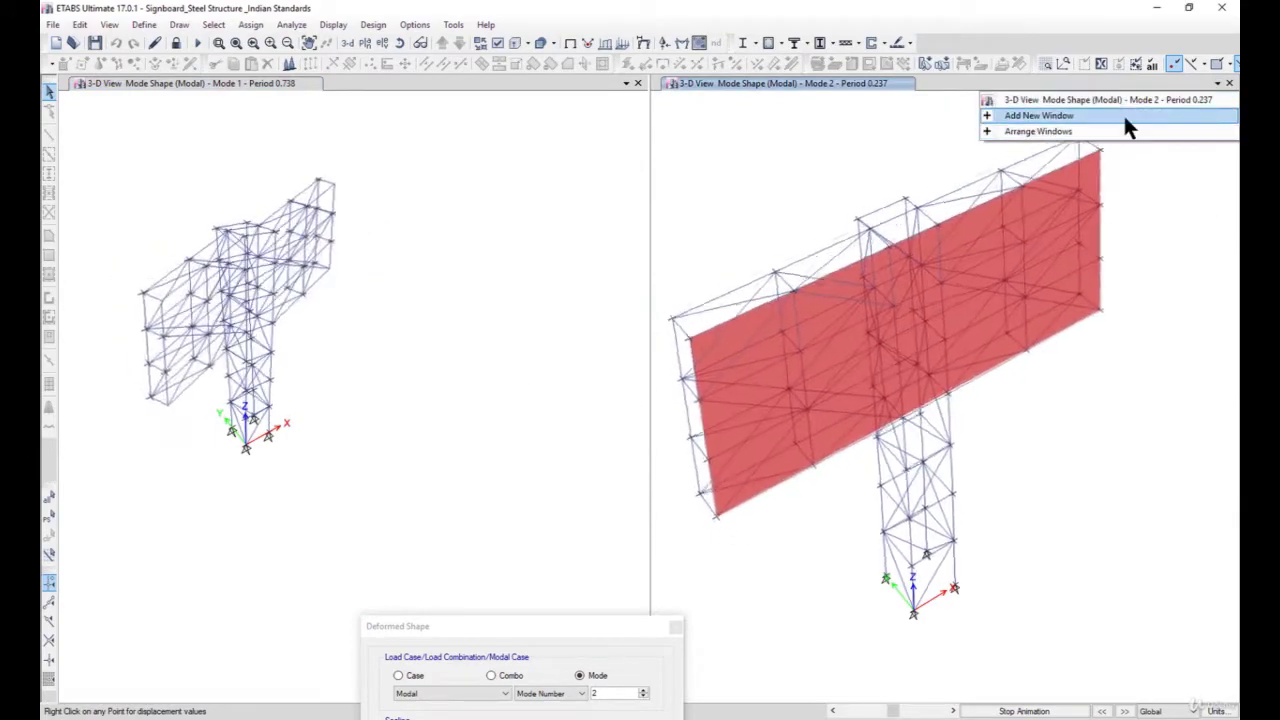
click(1125, 117)
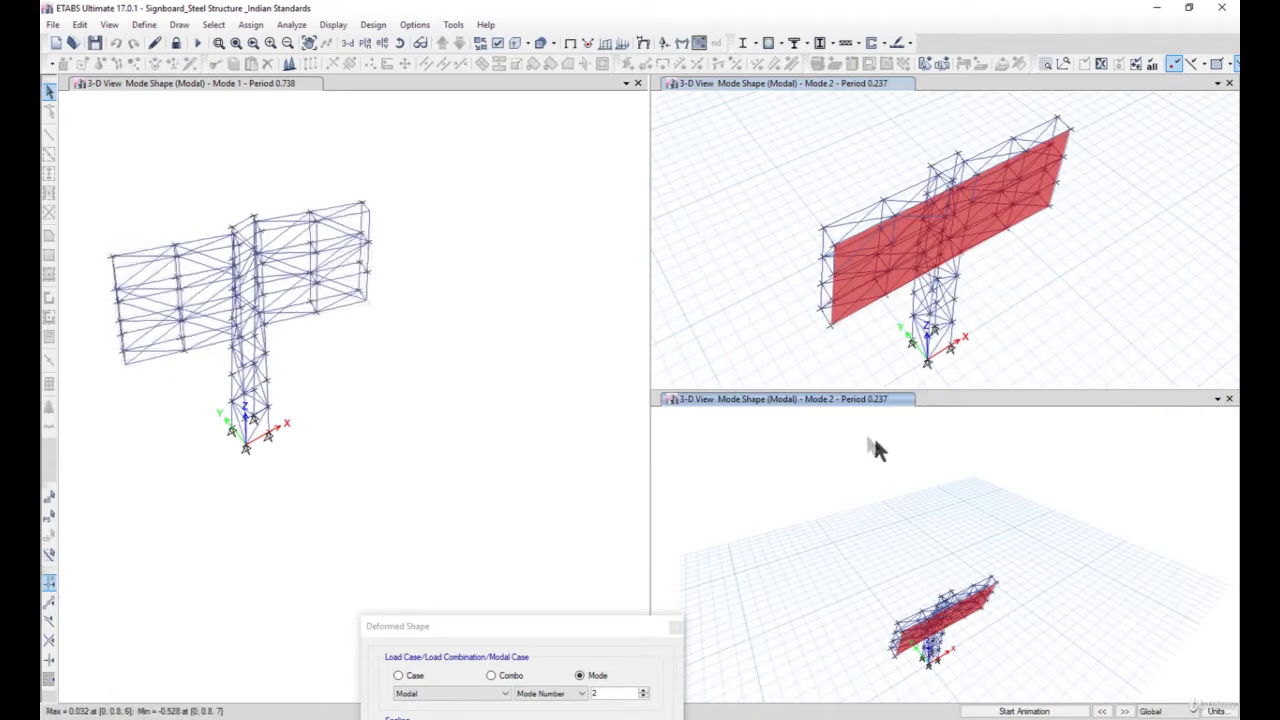
middle_drag(1025, 600, 992, 635)
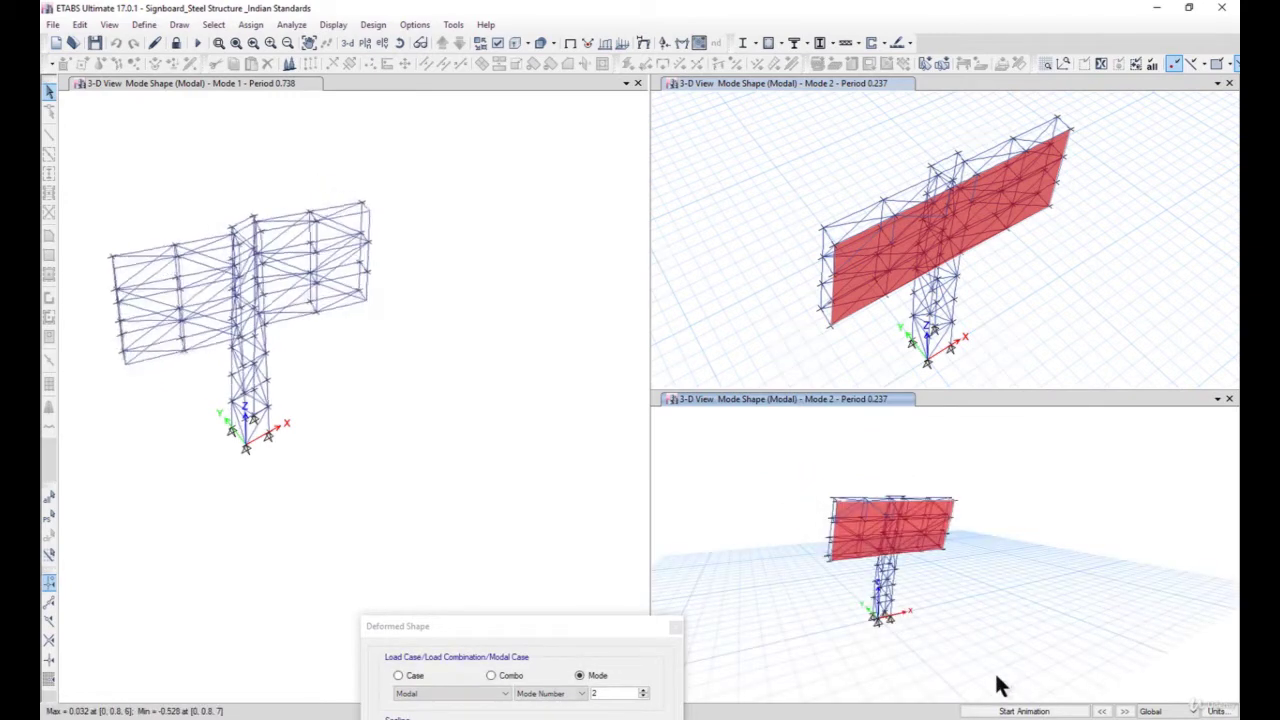
Show mode 3 of the Modal case in the third view and animate the three mode shapes together
click(643, 691)
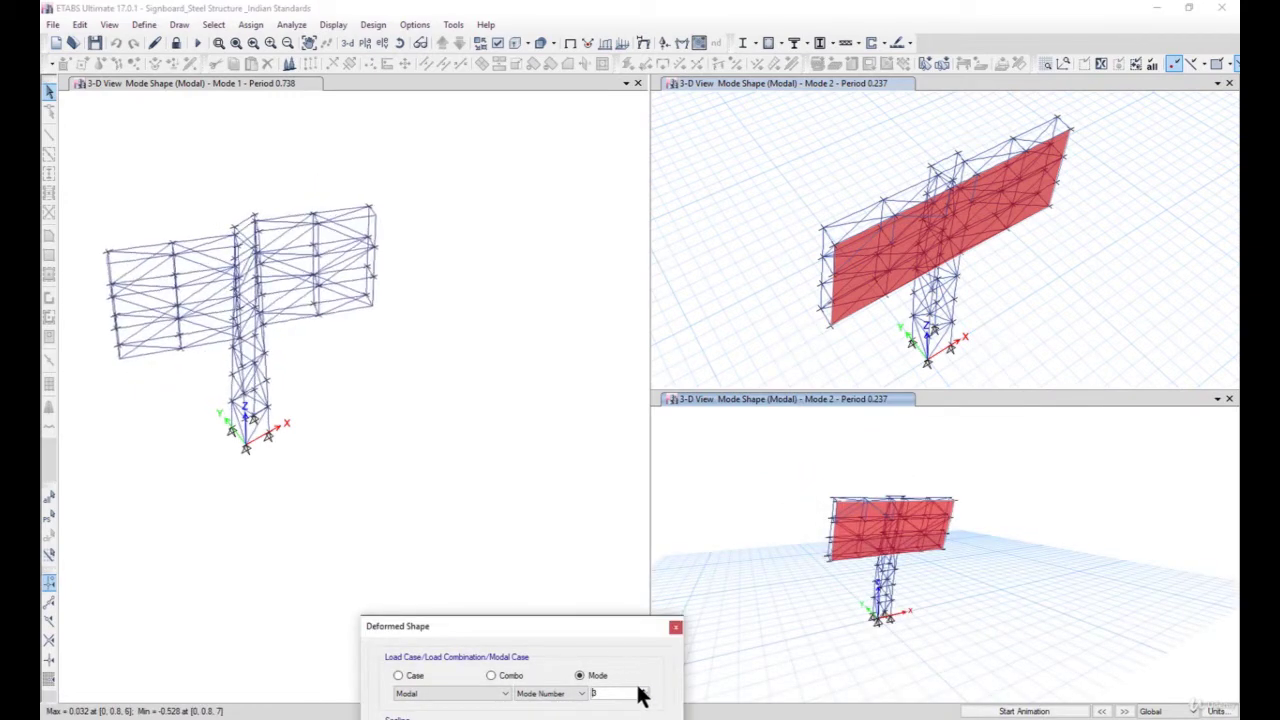
drag(594, 626, 544, 239)
click(538, 628)
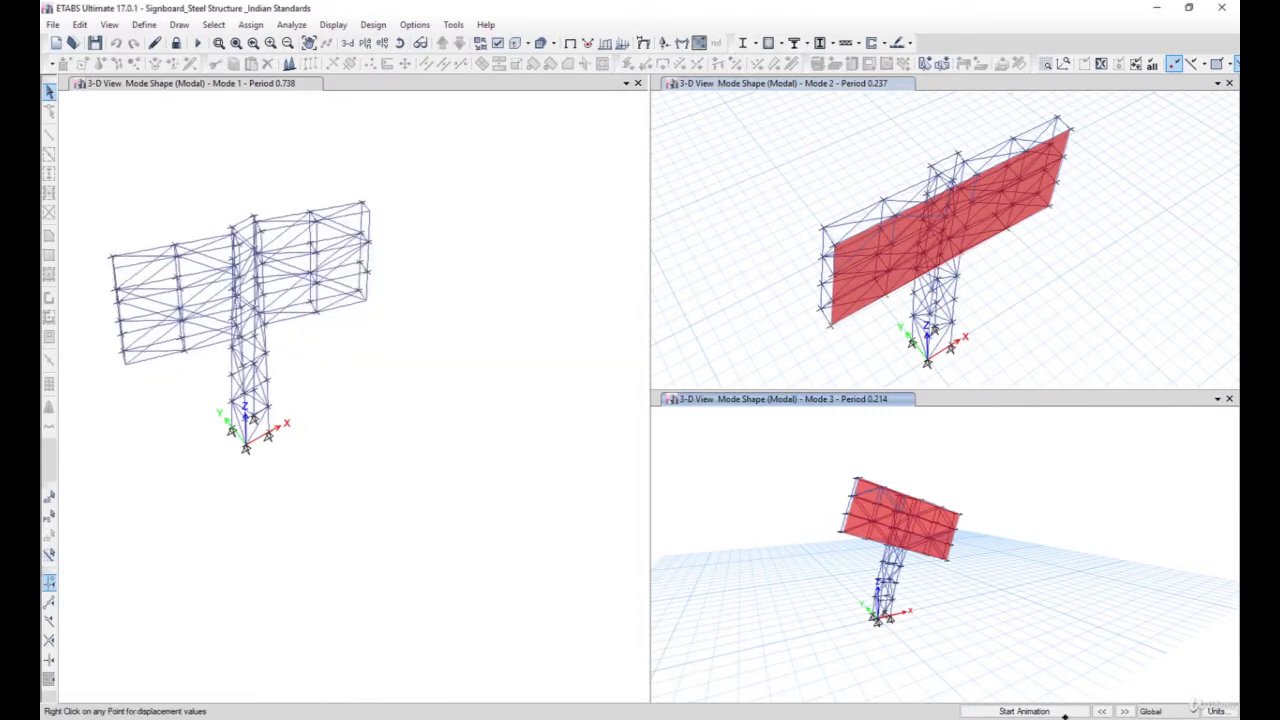
click(1021, 711)
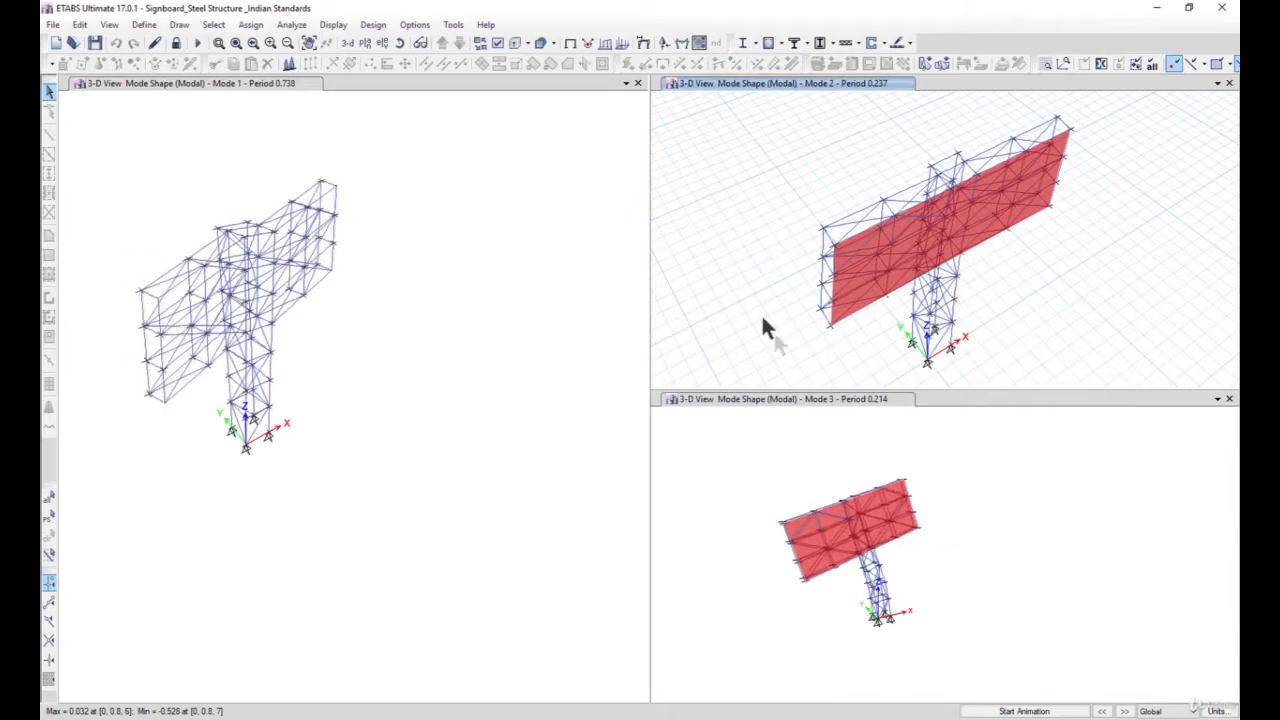
click(1024, 711)
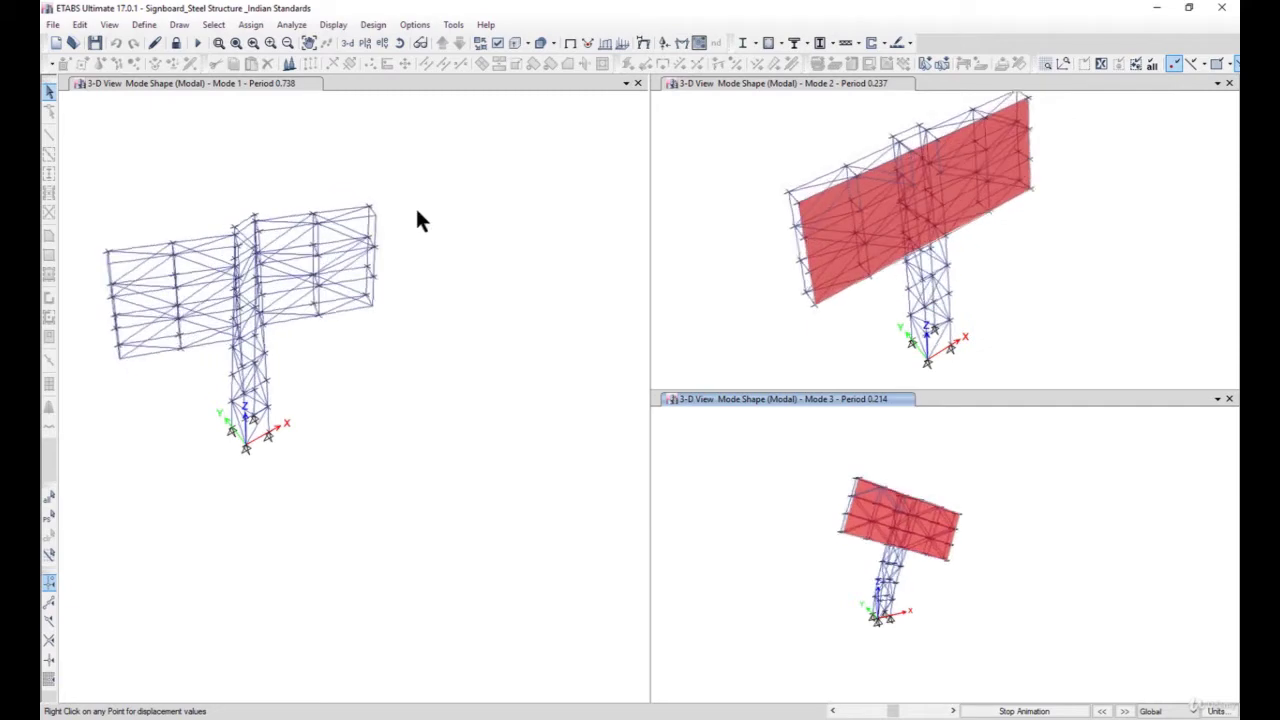
Open the results table selection and choose all Reactions and Modal Results tables from the analysis results
click(334, 25)
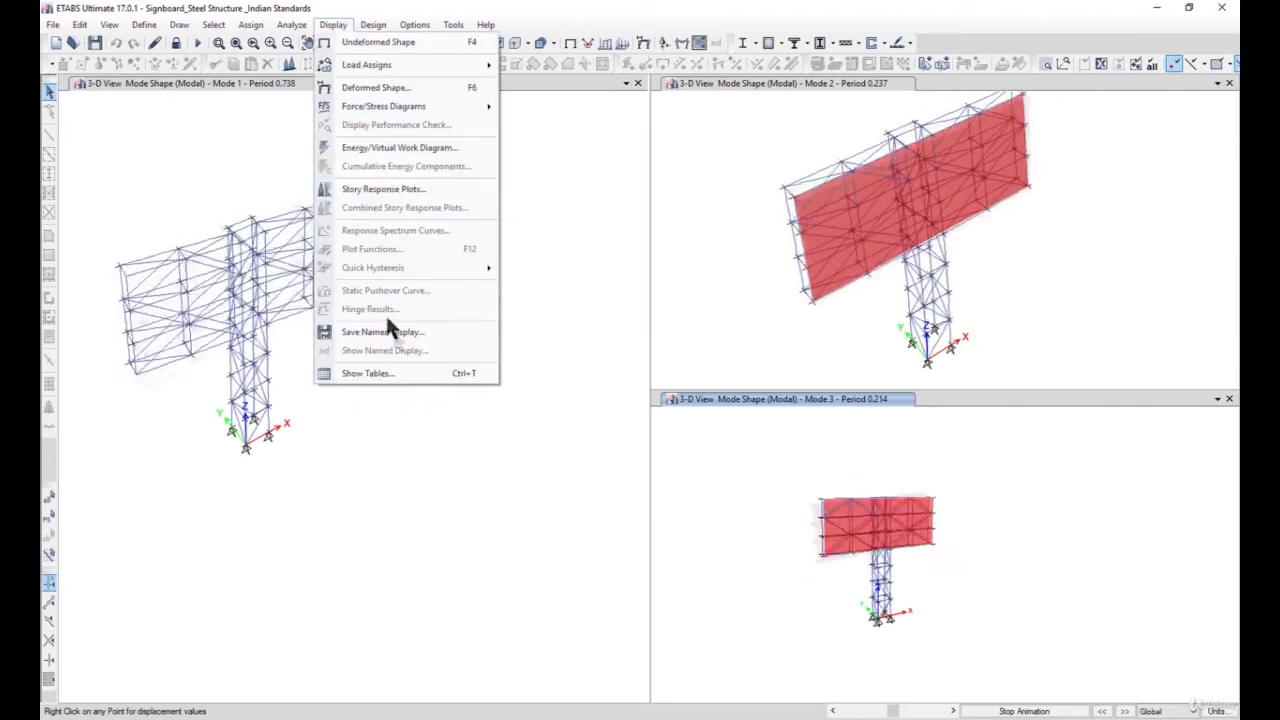
click(416, 370)
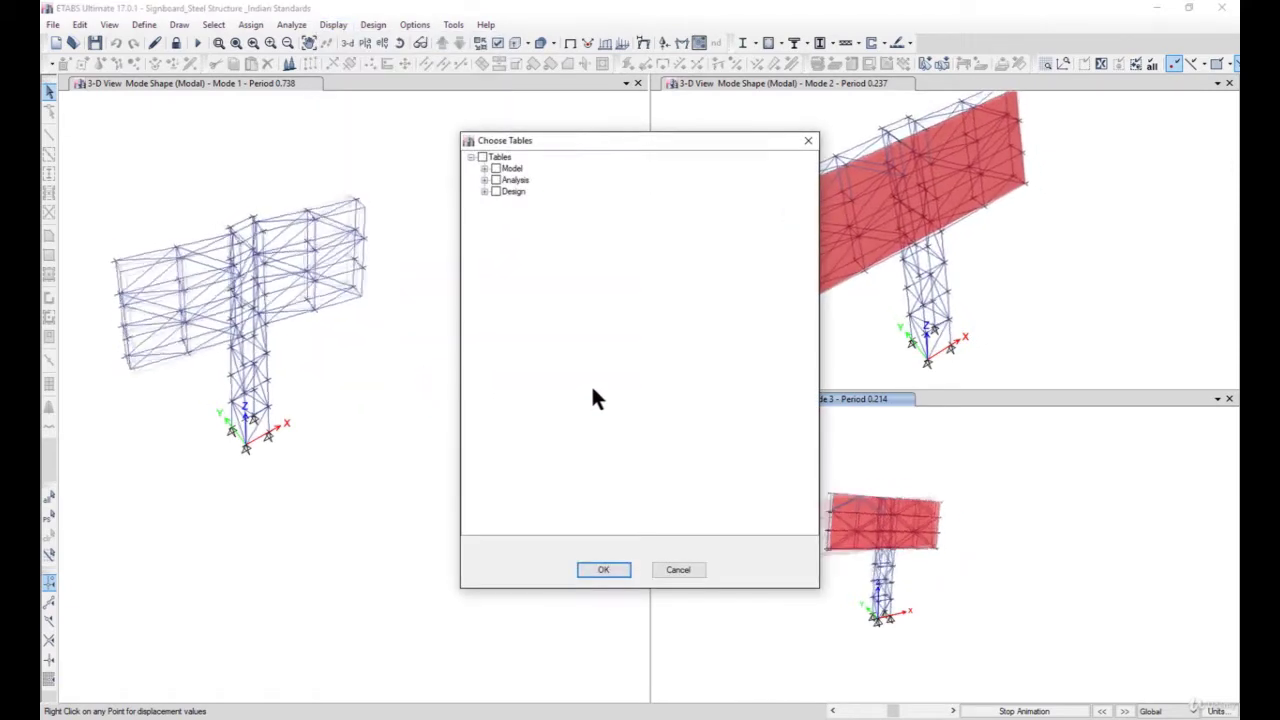
click(484, 180)
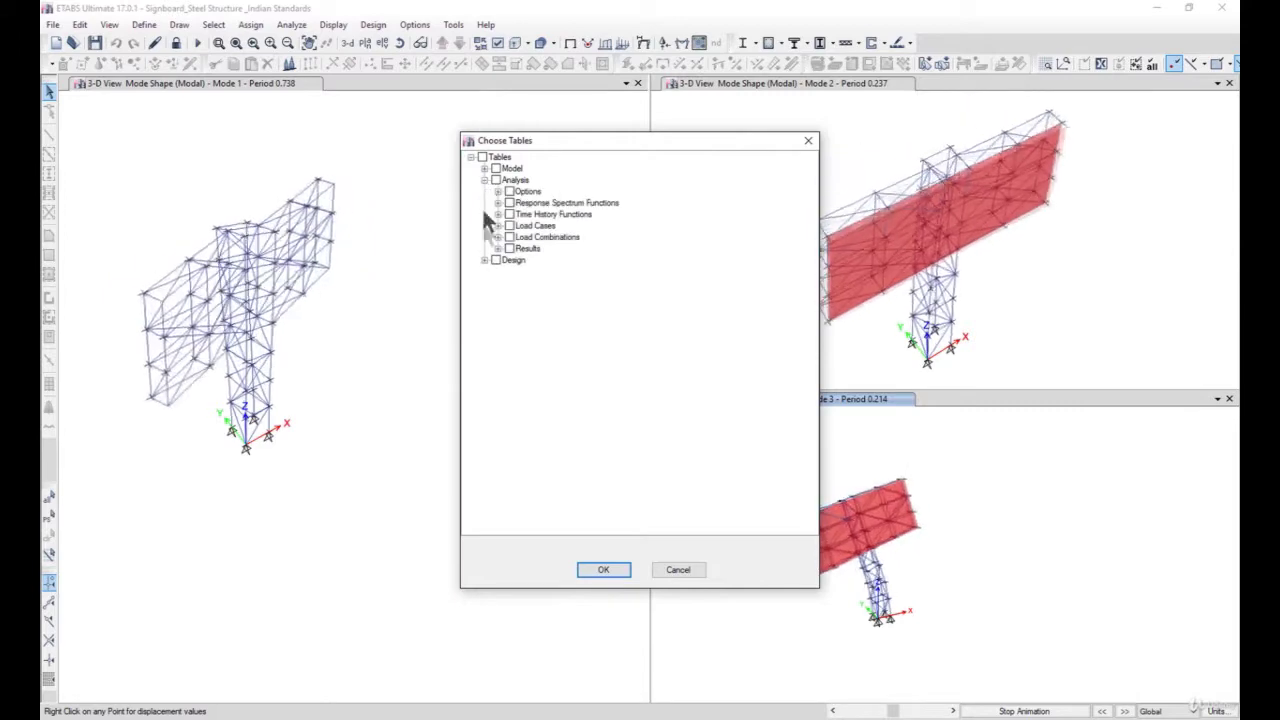
click(484, 260)
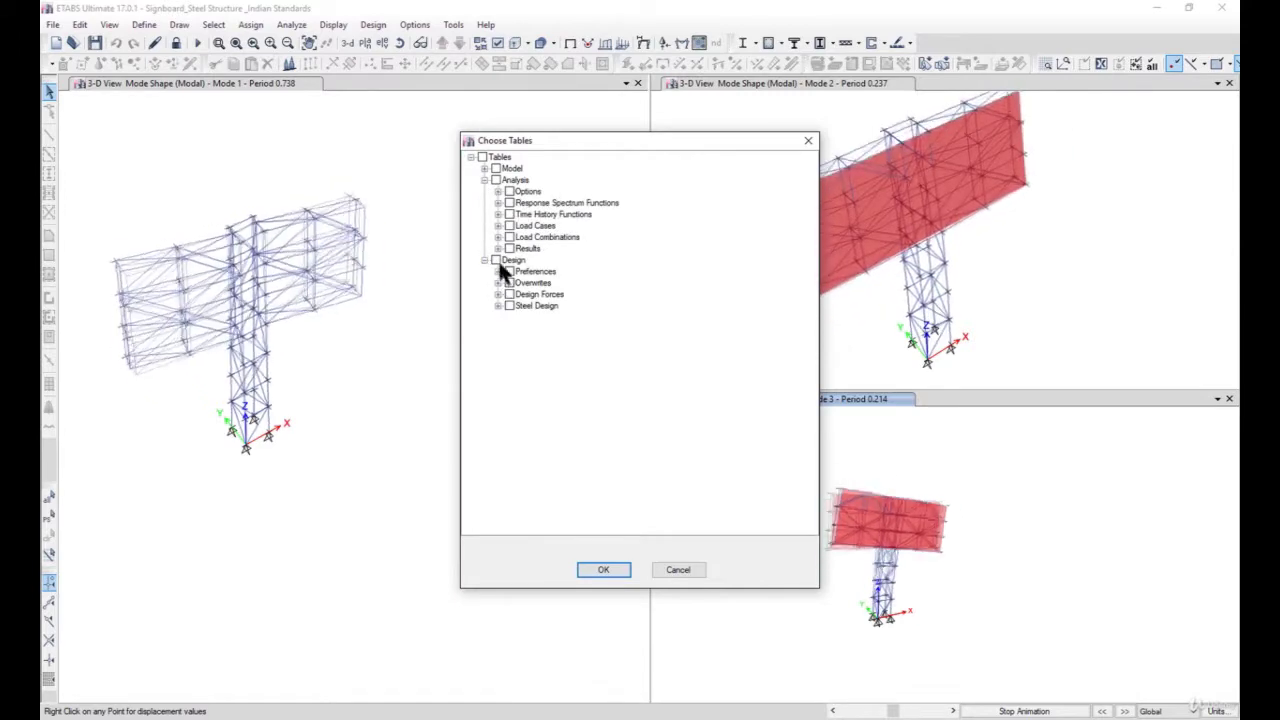
click(498, 248)
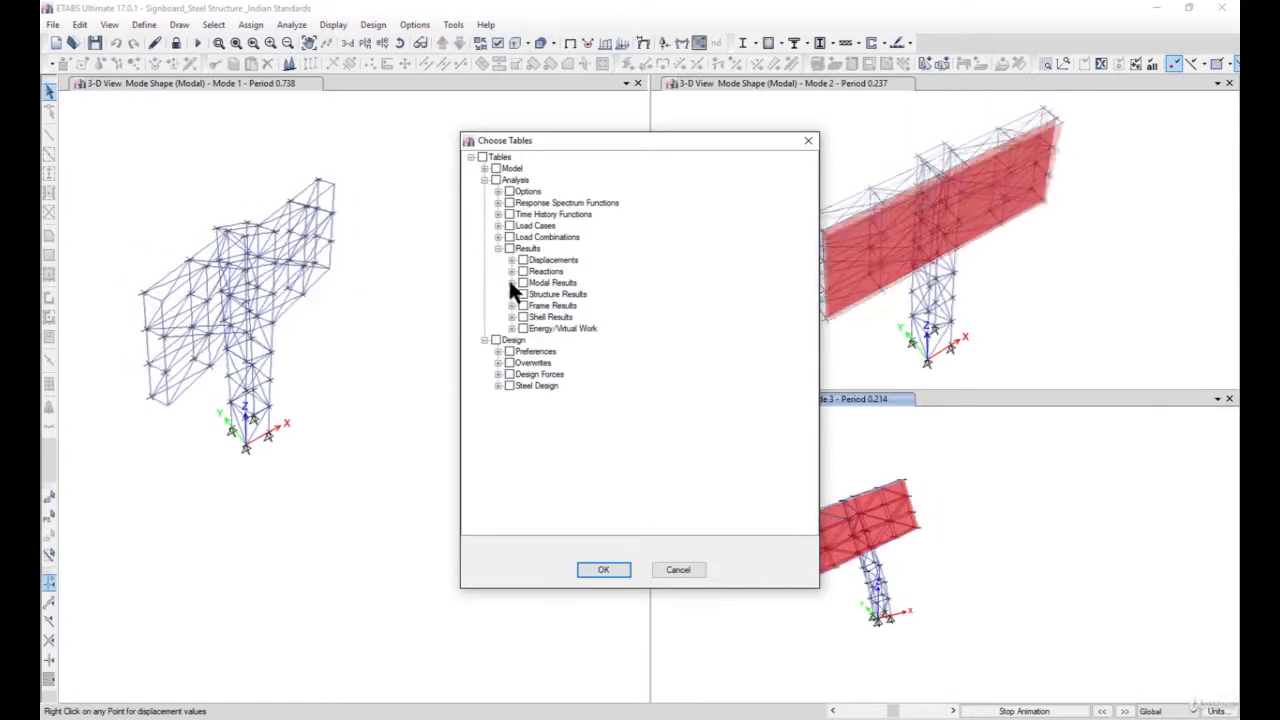
click(521, 282)
click(511, 271)
click(521, 271)
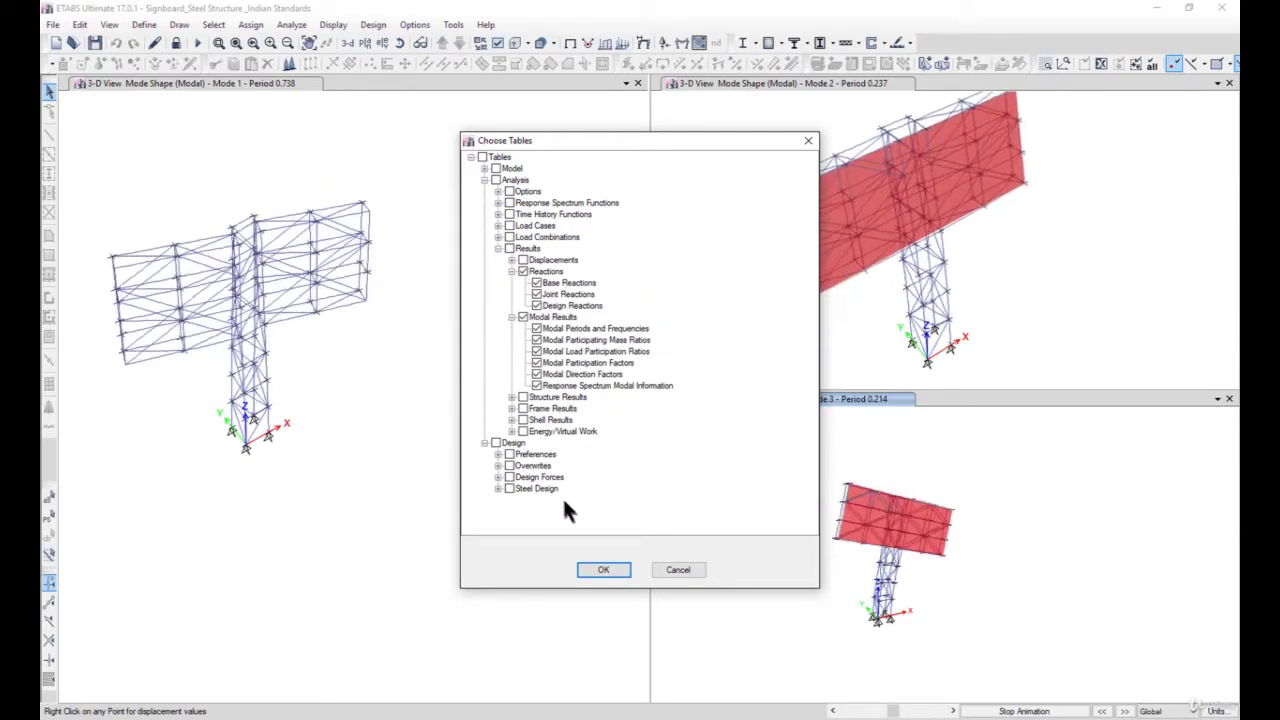
Add Material List by Section from the model's structure data to the selection and display the chosen tables
click(484, 168)
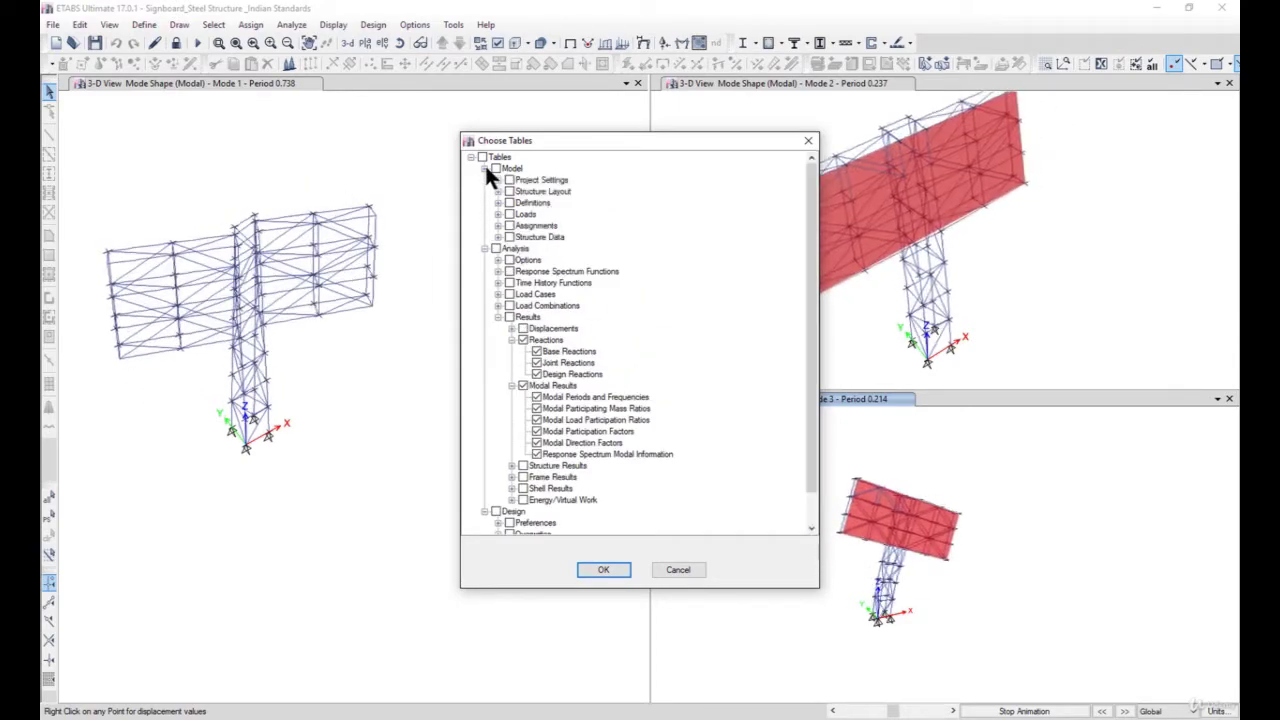
click(497, 237)
click(510, 248)
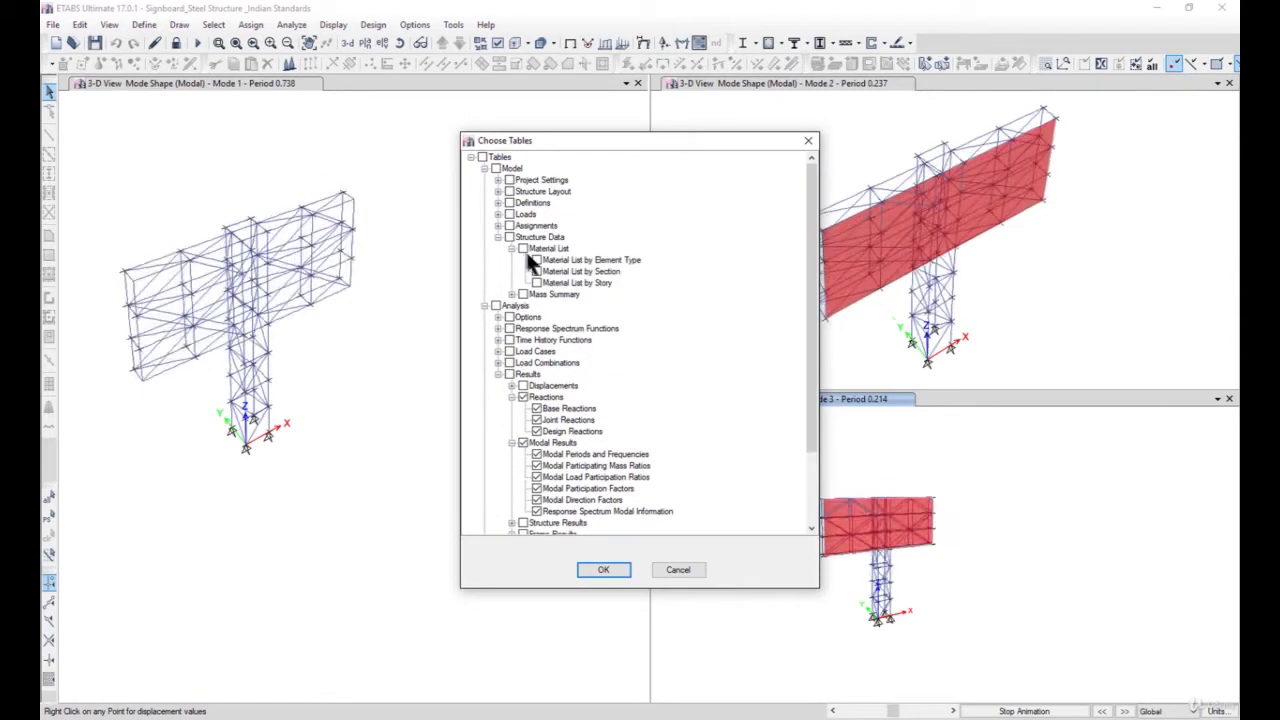
click(536, 271)
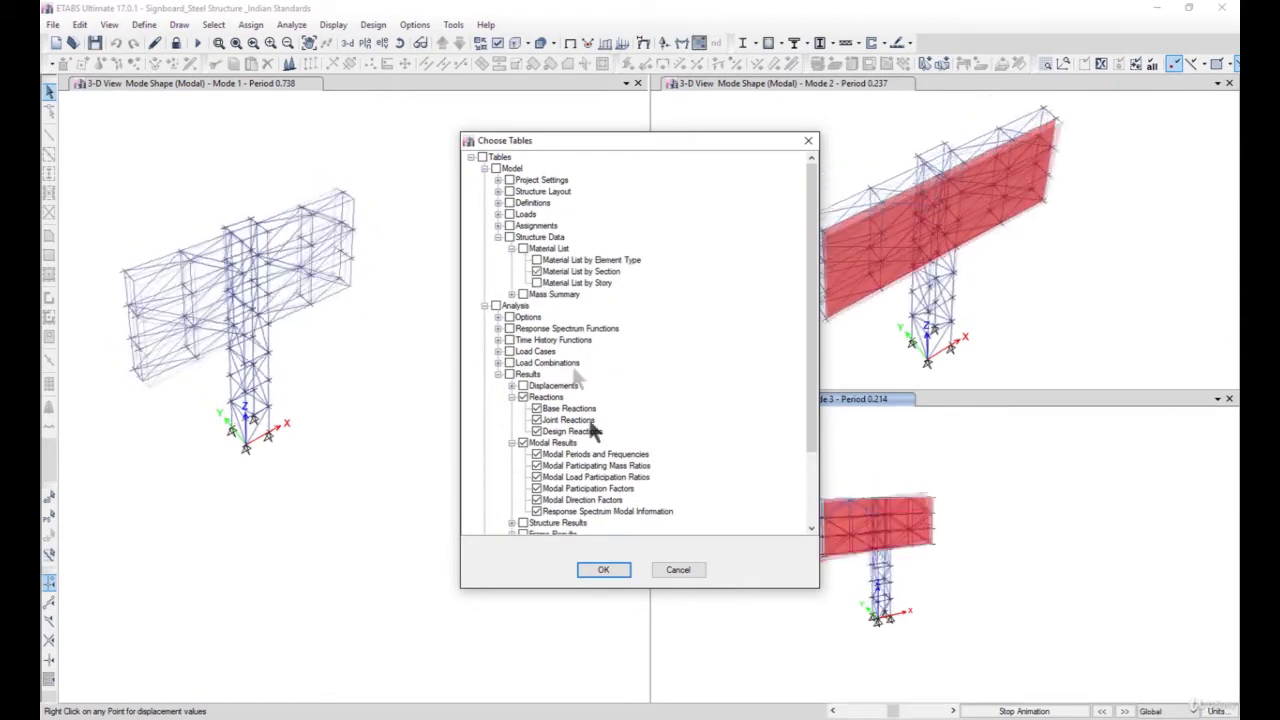
click(603, 569)
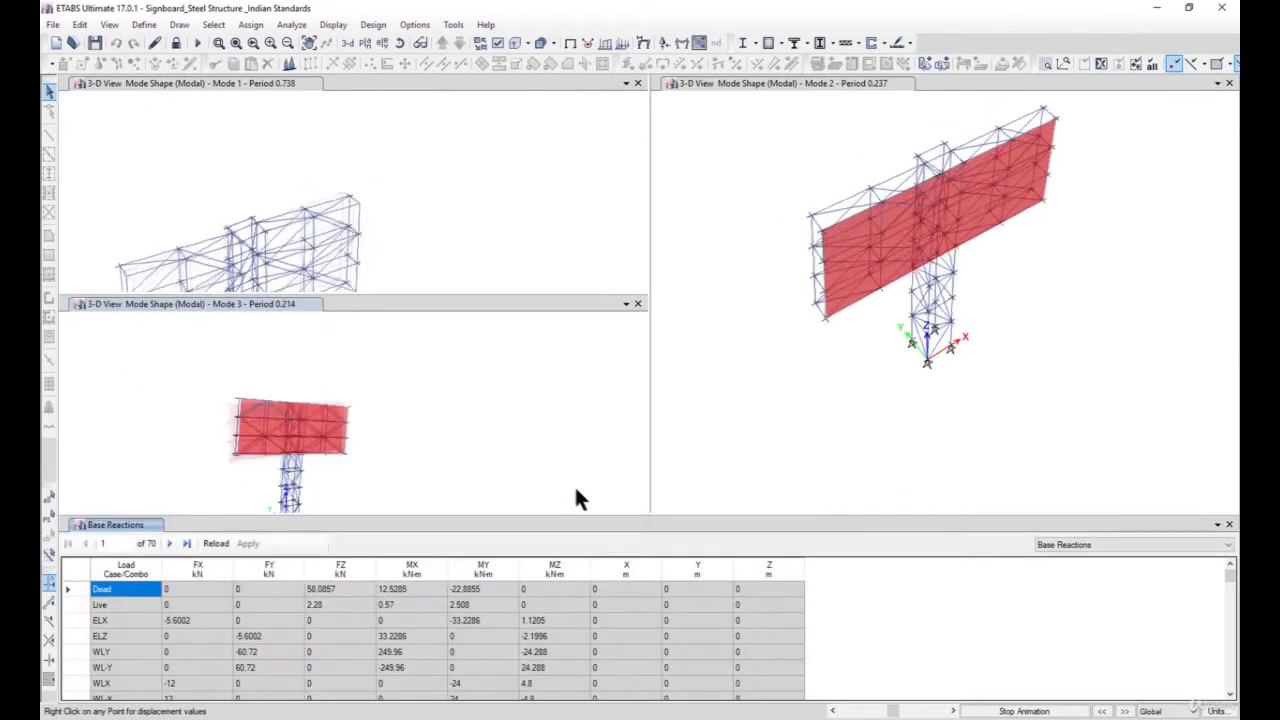
Close the mode 3 and mode 2 views and return the remaining view to the undeformed shape
click(638, 303)
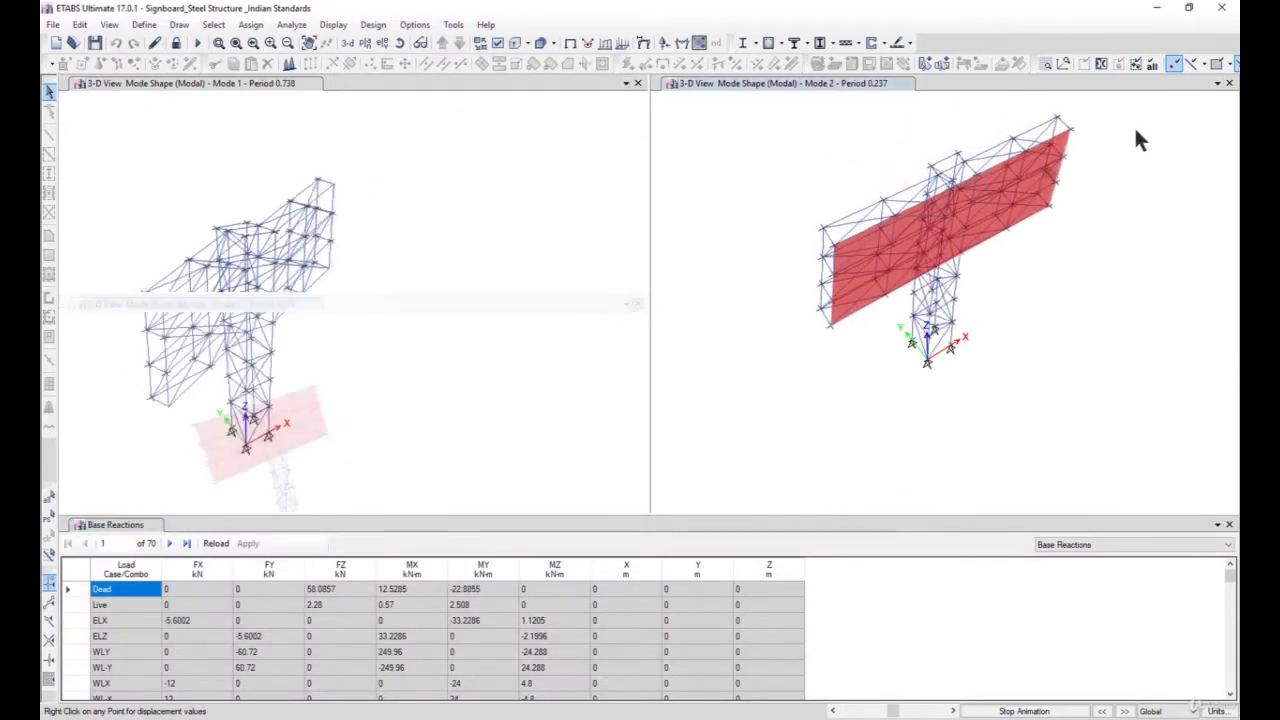
click(1229, 83)
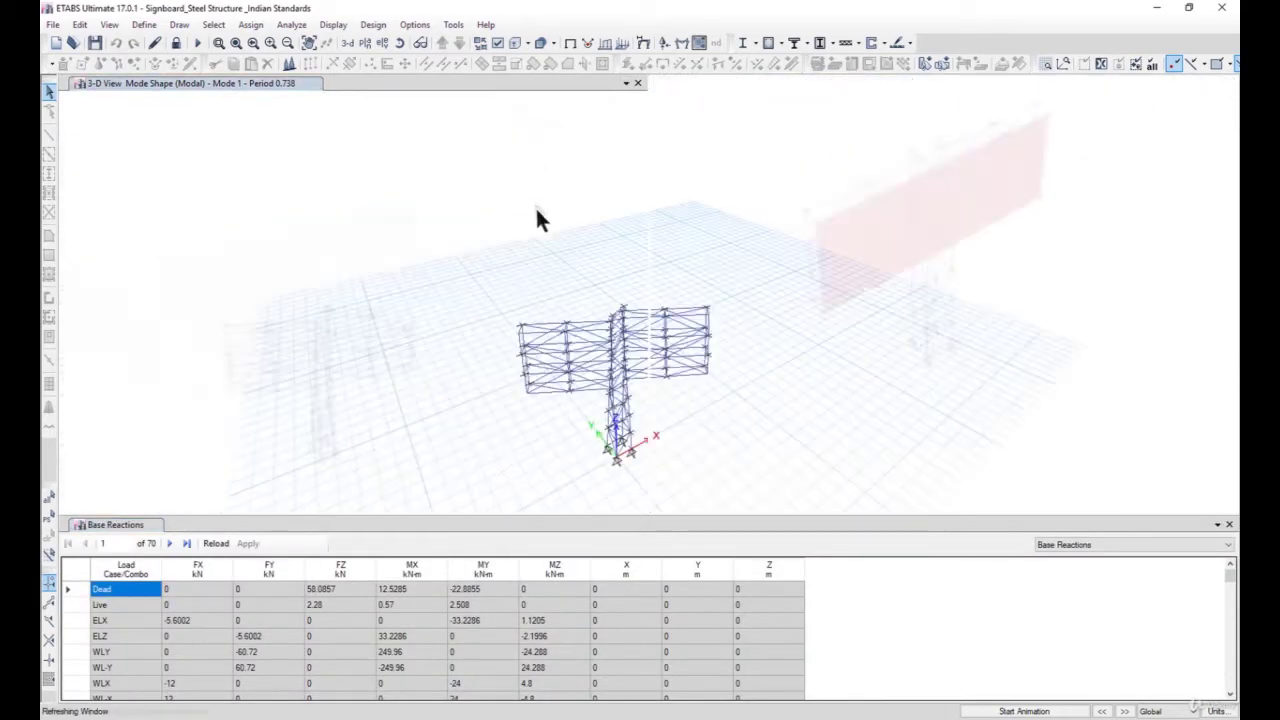
click(344, 22)
click(352, 38)
Enlarge the results table area and choose the Base Reactions table for review
drag(590, 516, 634, 248)
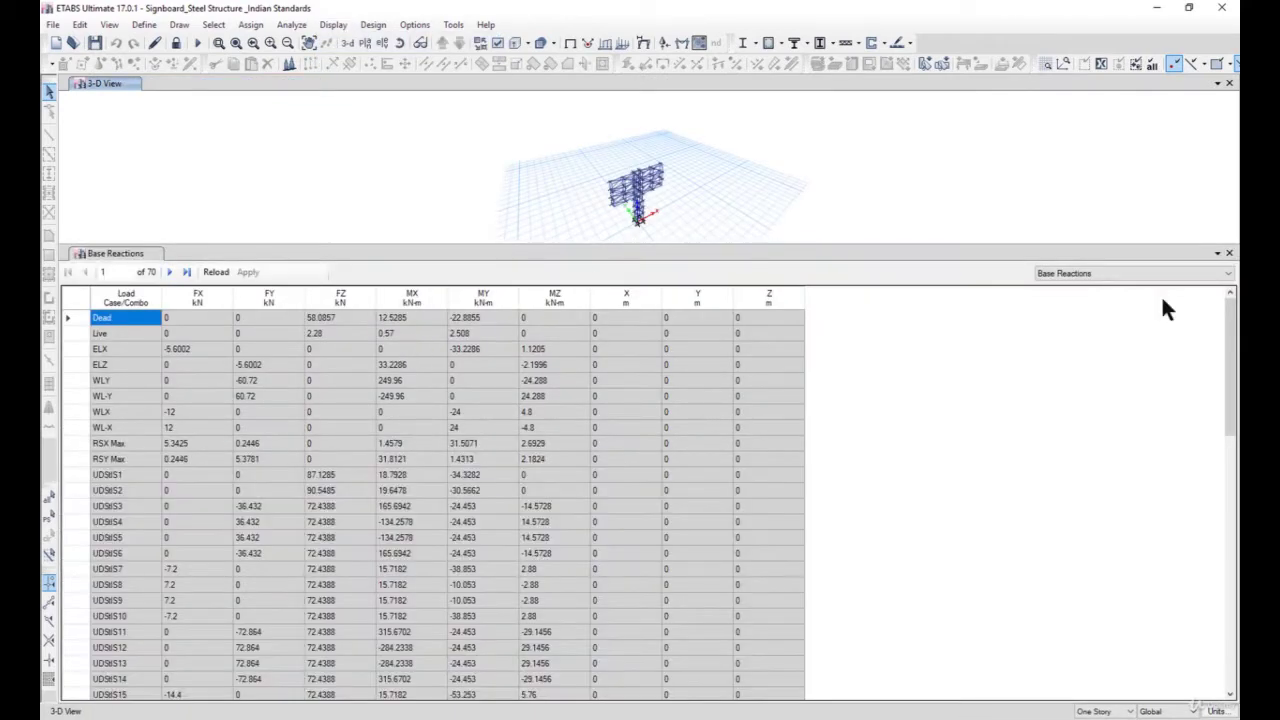
click(1114, 273)
click(1095, 289)
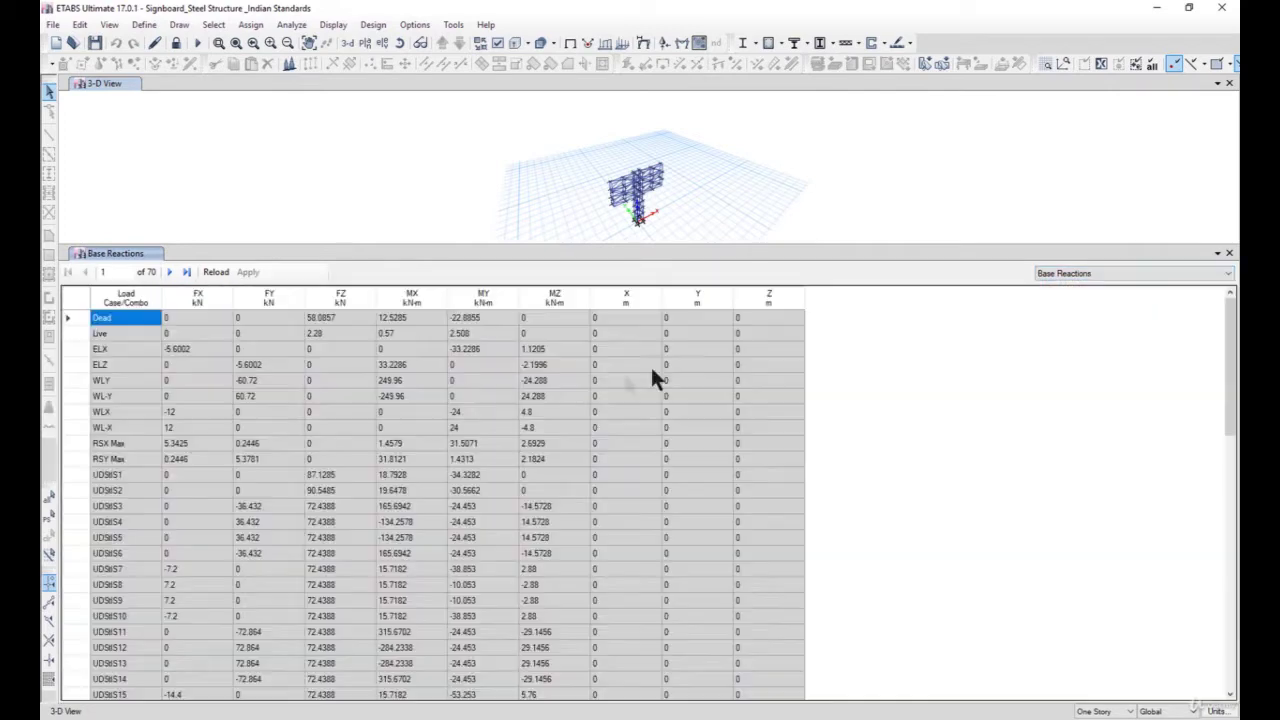
Compare the response spectrum base shears RSX and RSY with the ELX and ELZ values in the FX and FY columns
click(193, 443)
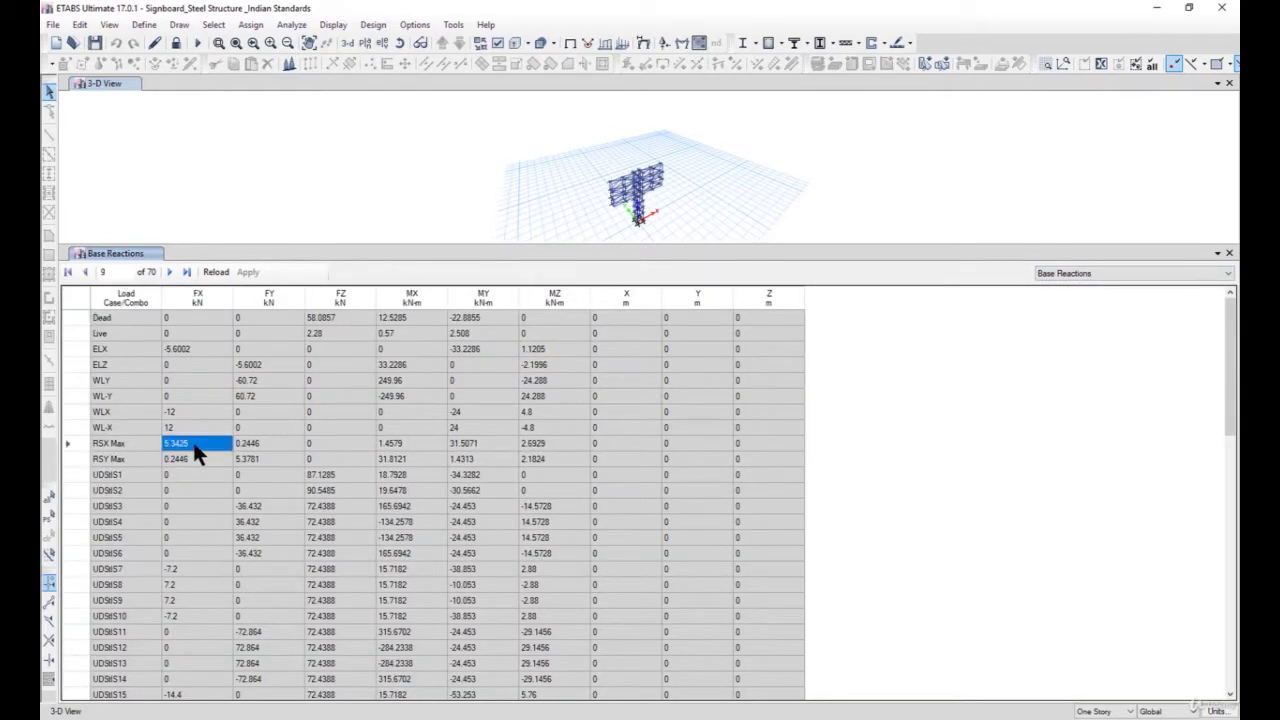
click(190, 349)
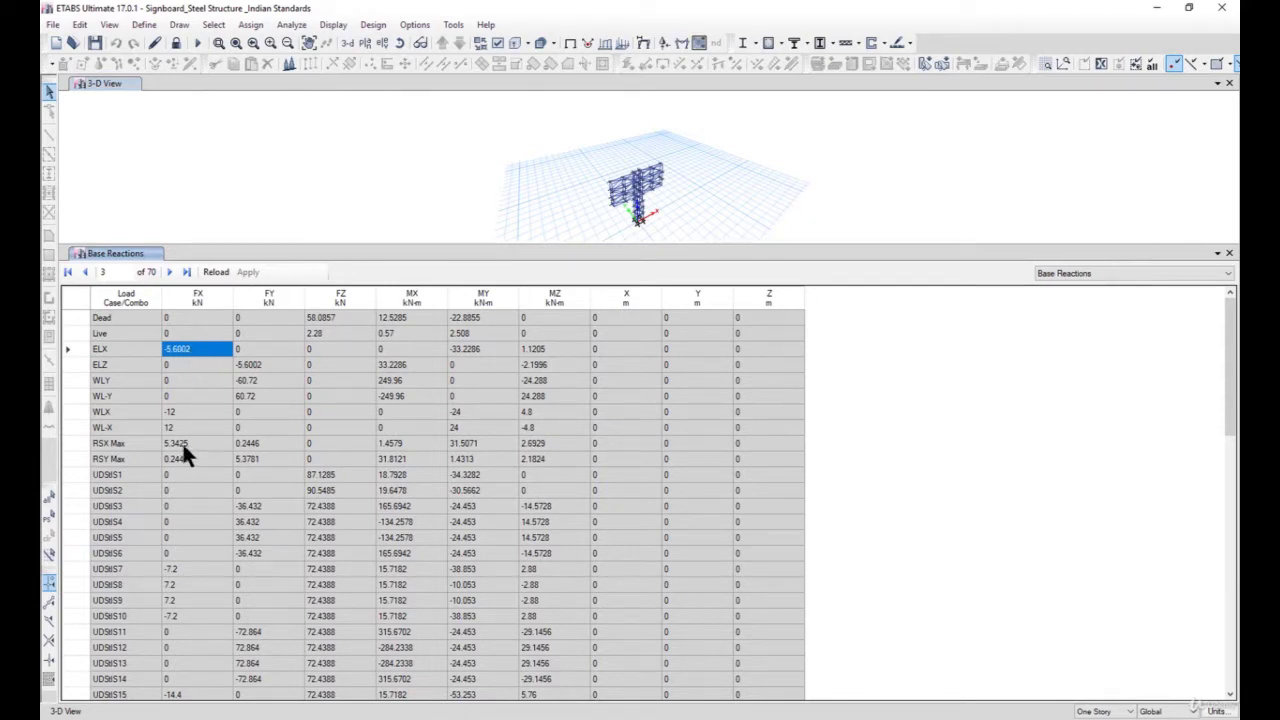
click(262, 364)
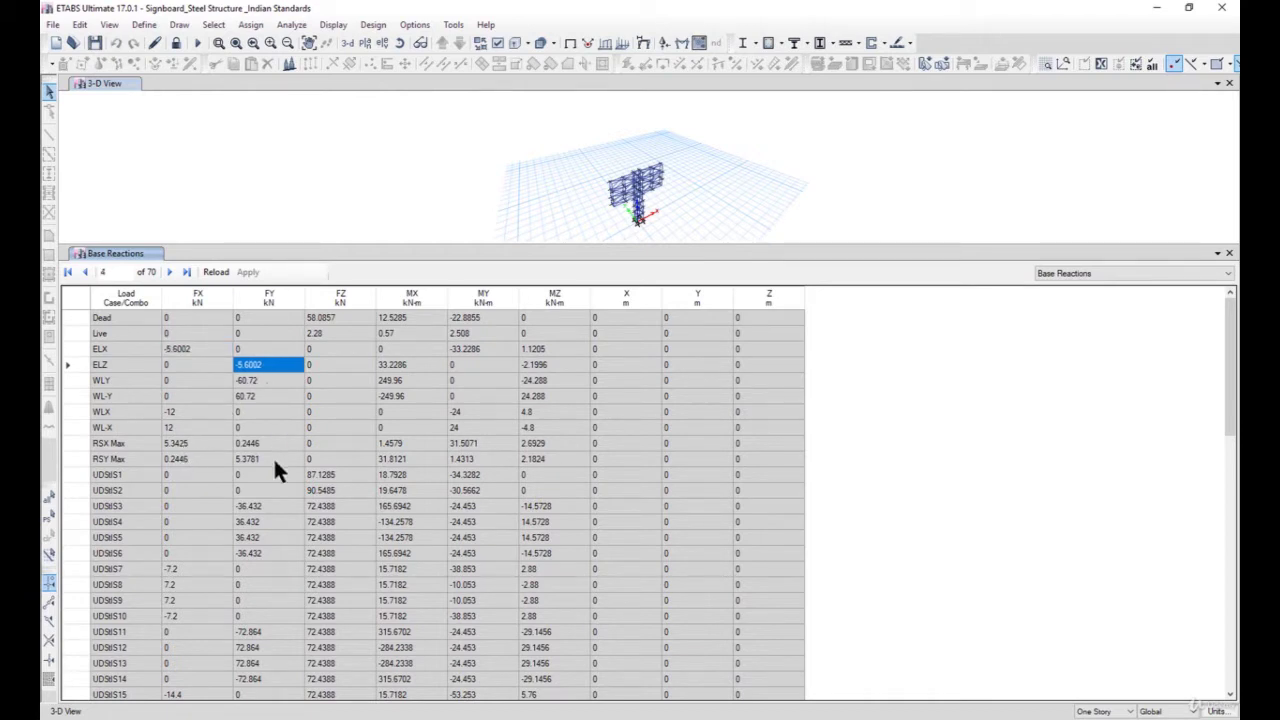
click(275, 460)
click(268, 364)
click(267, 458)
click(193, 441)
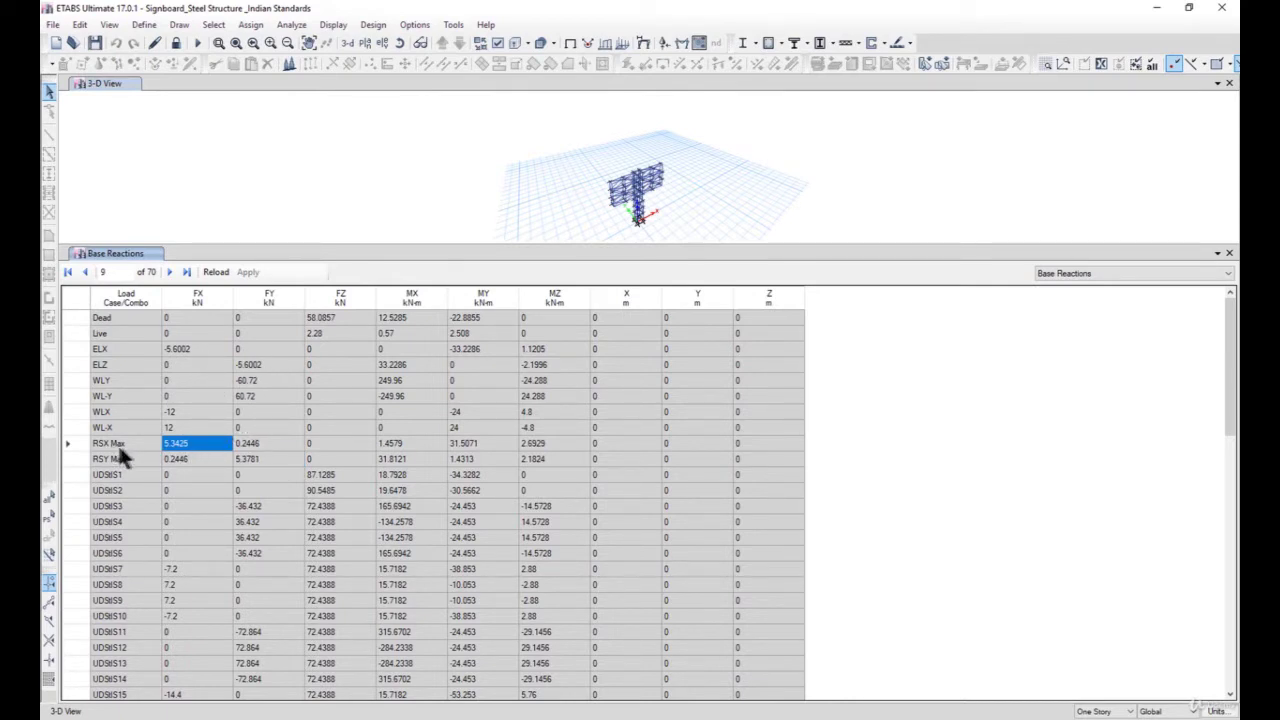
Display the Modal Participating Mass Ratios table and check Sum UX and Sum UY for the first three modes
click(1066, 272)
click(1077, 341)
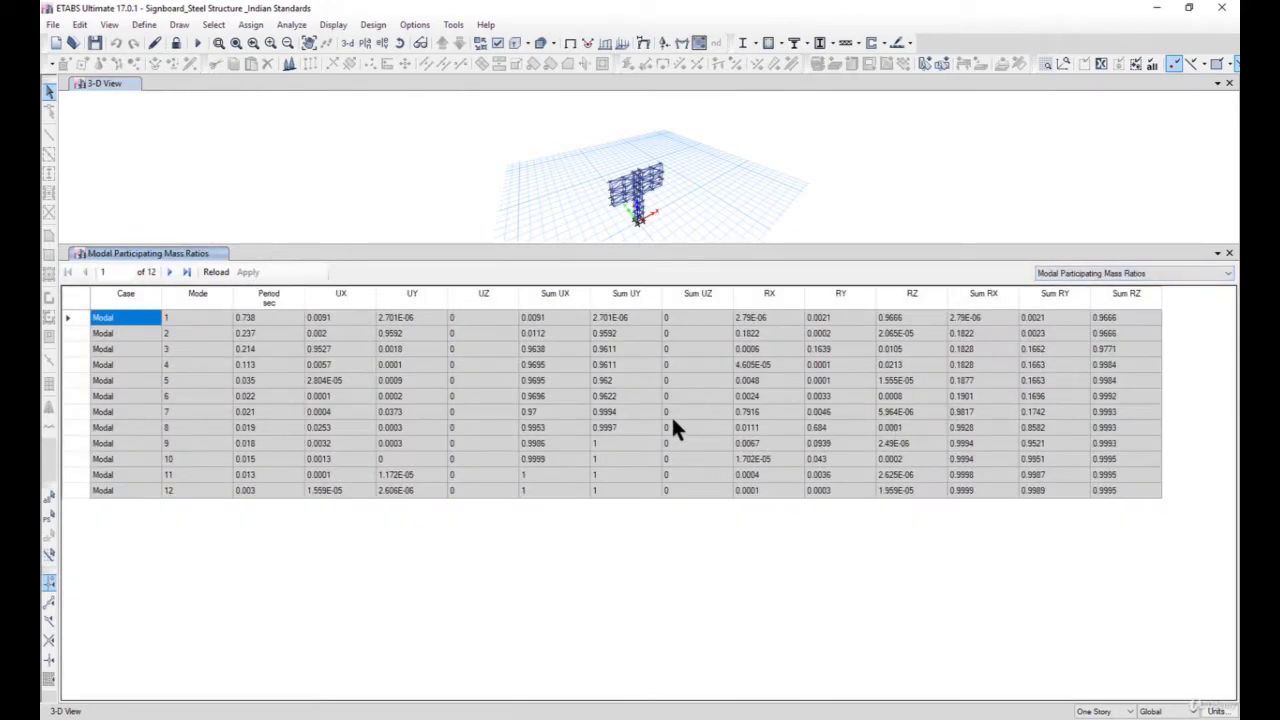
click(550, 318)
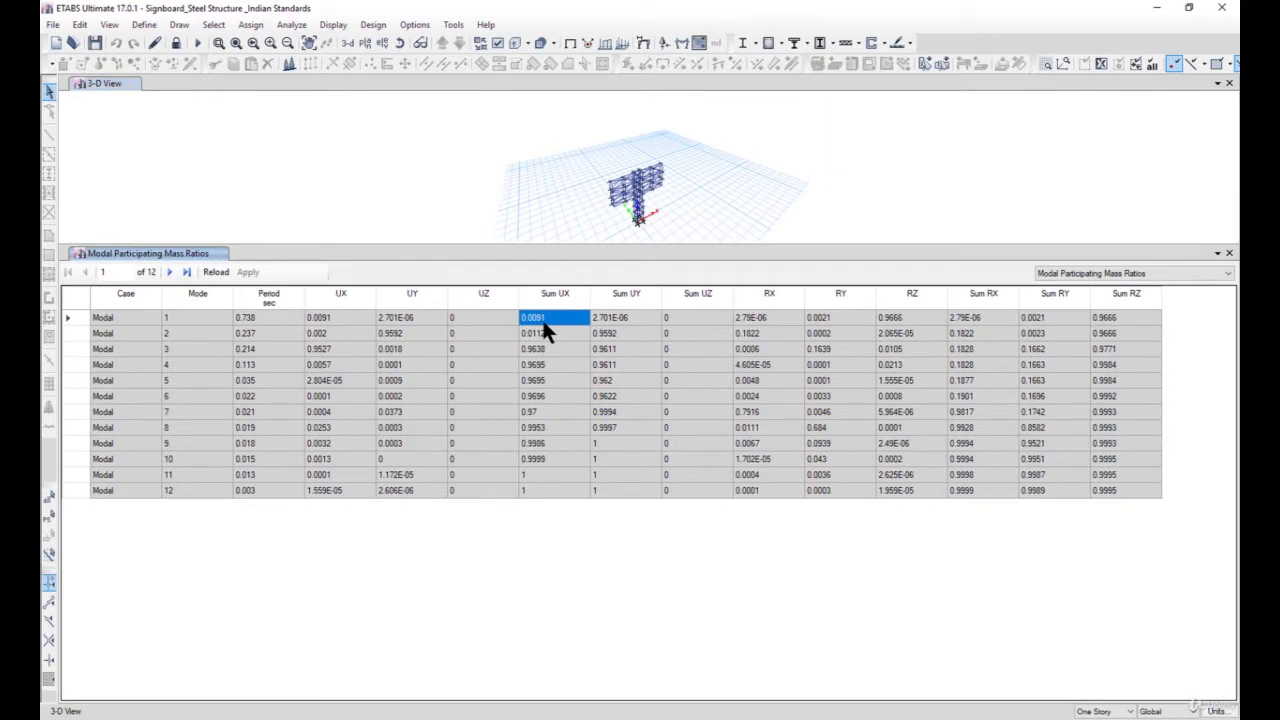
click(614, 336)
click(556, 348)
click(562, 316)
Highlight the full mode 1 row, inspect the signboard frame, and check Sum UX for modes 3 and 10
drag(134, 320, 1101, 320)
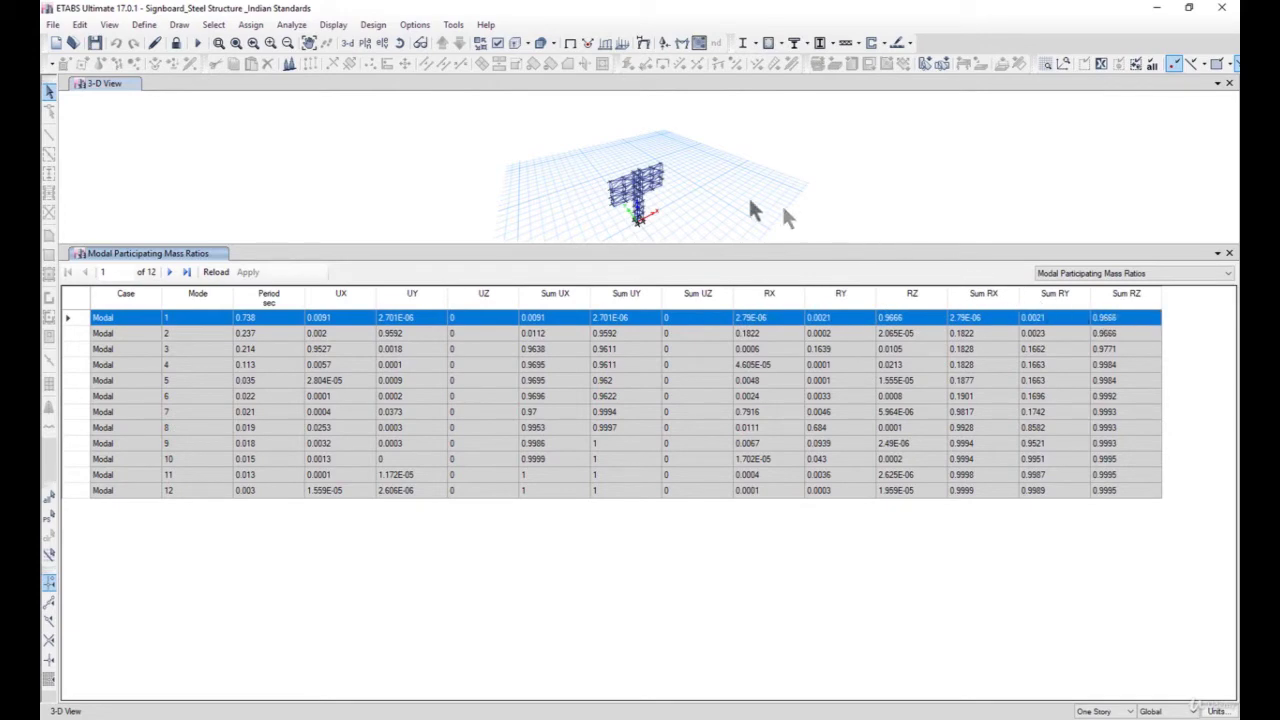
scroll(641, 196, up, 5)
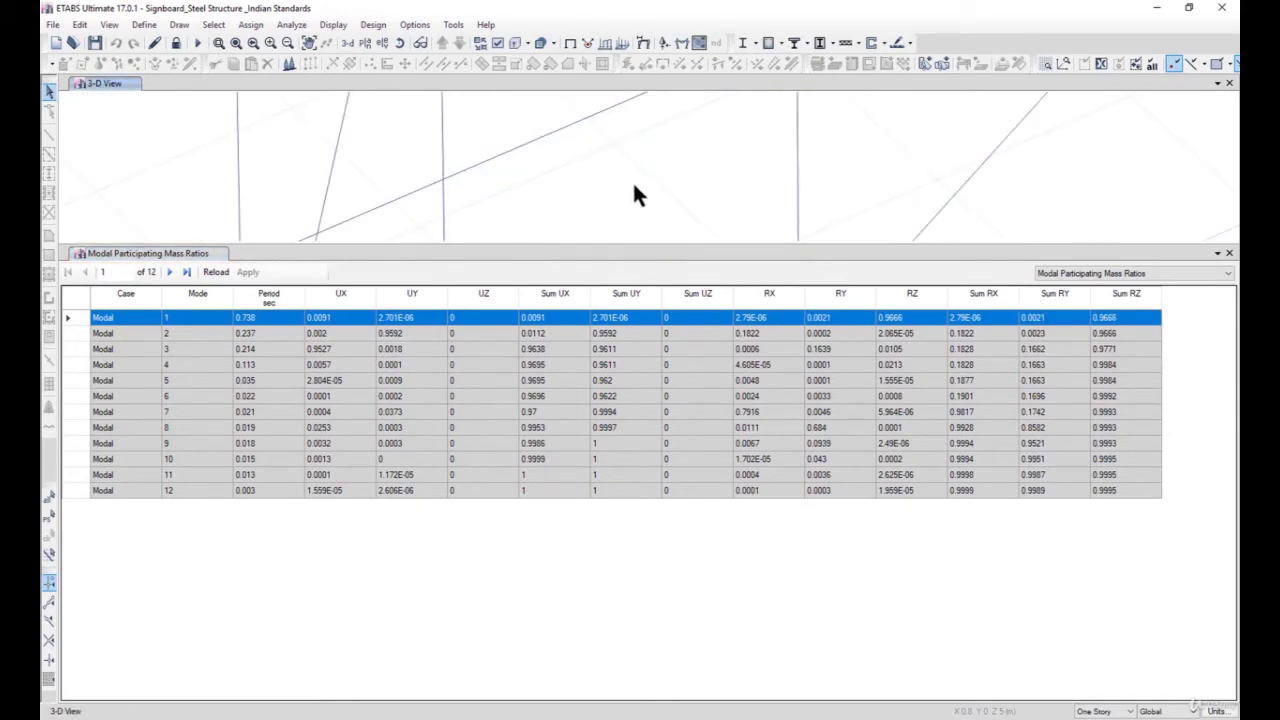
scroll(634, 190, down, 5)
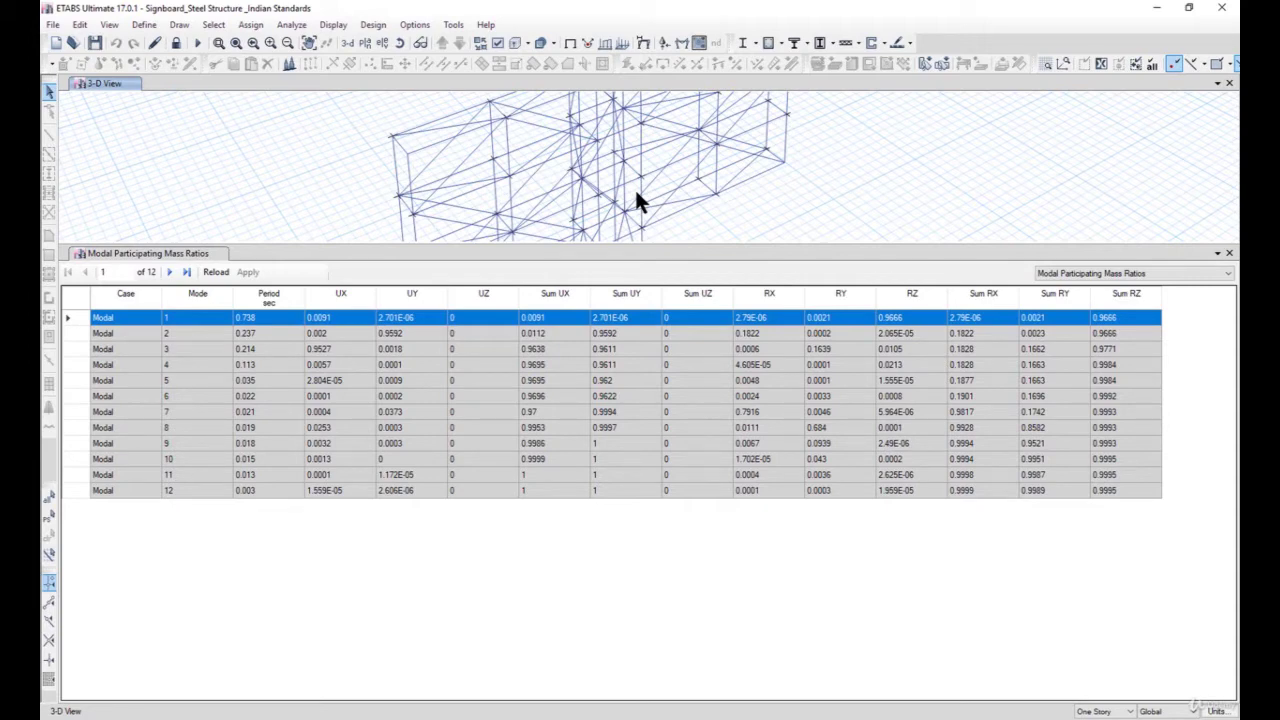
scroll(600, 222, down, 5)
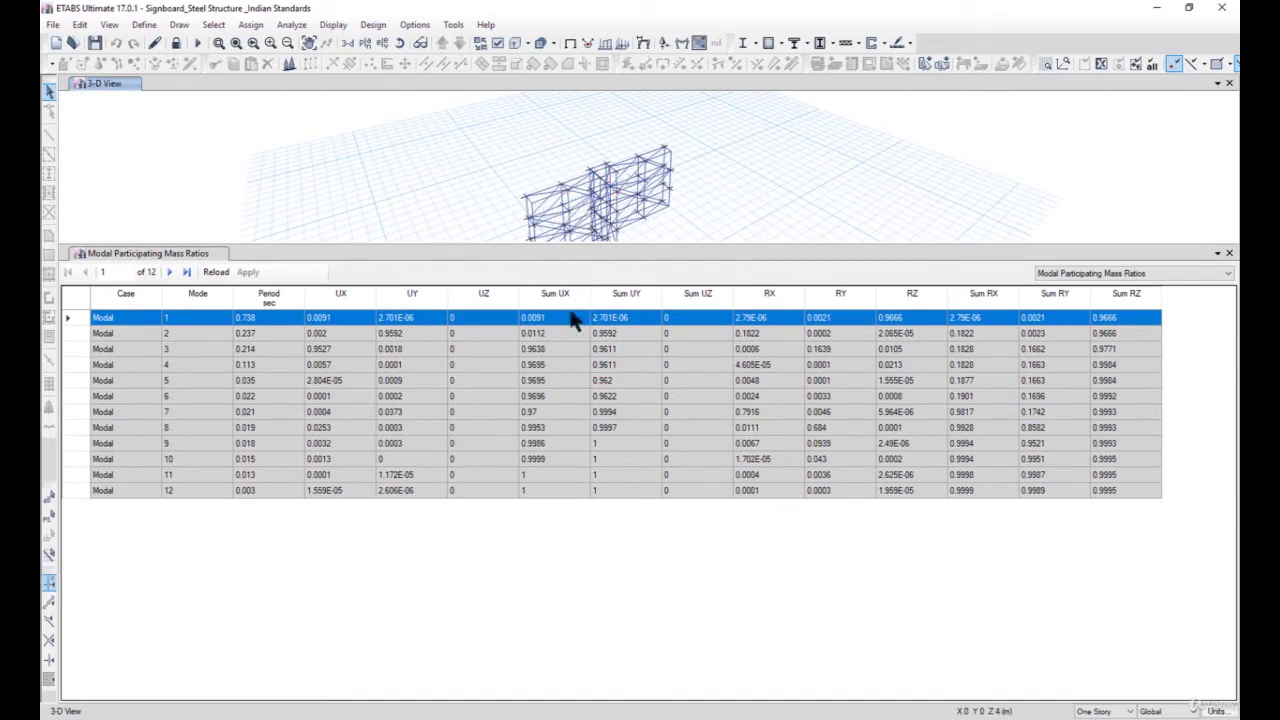
click(566, 365)
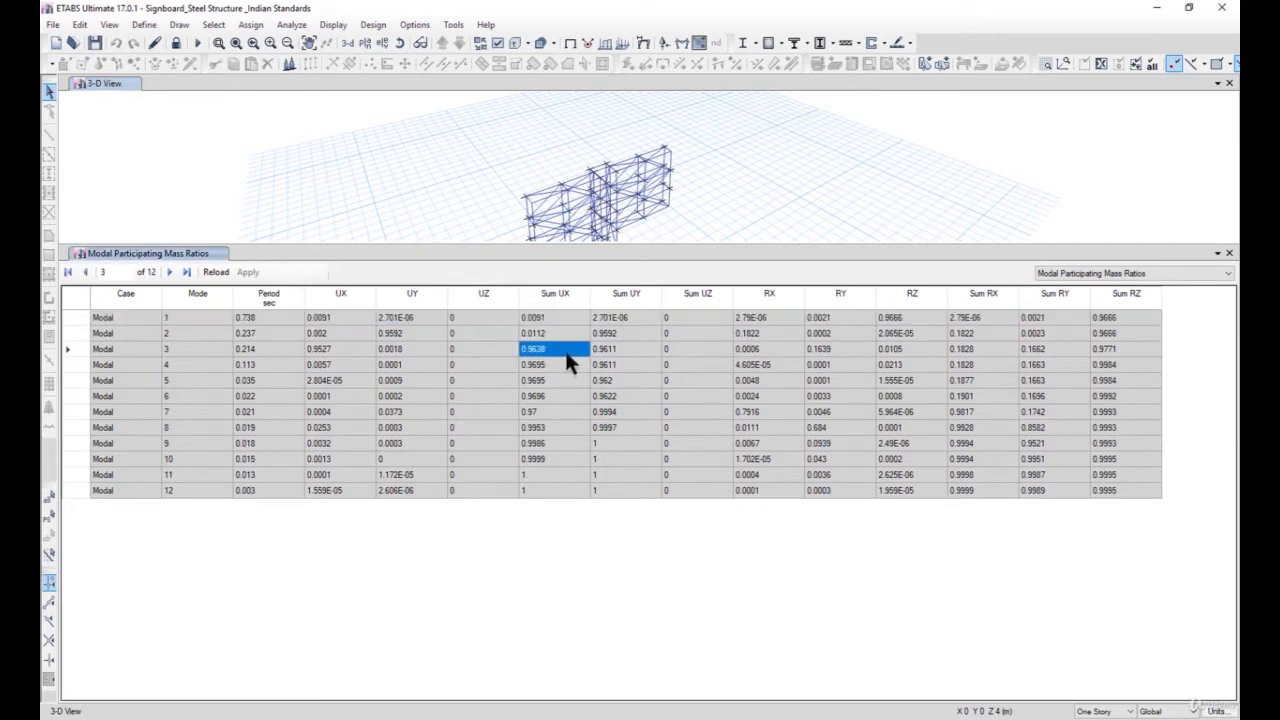
click(550, 461)
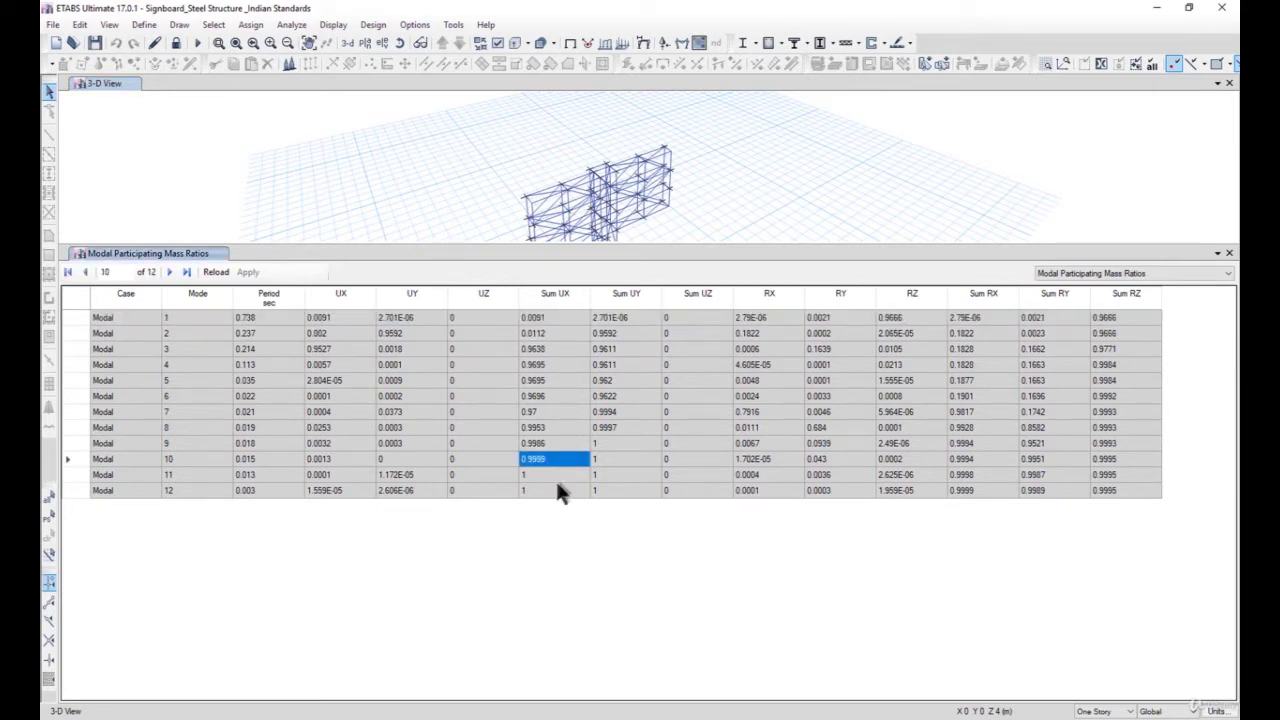
Browse Modal Participation Factors, and examine the mode periods and frequencies in the Modal Periods and Frequencies table
click(1083, 272)
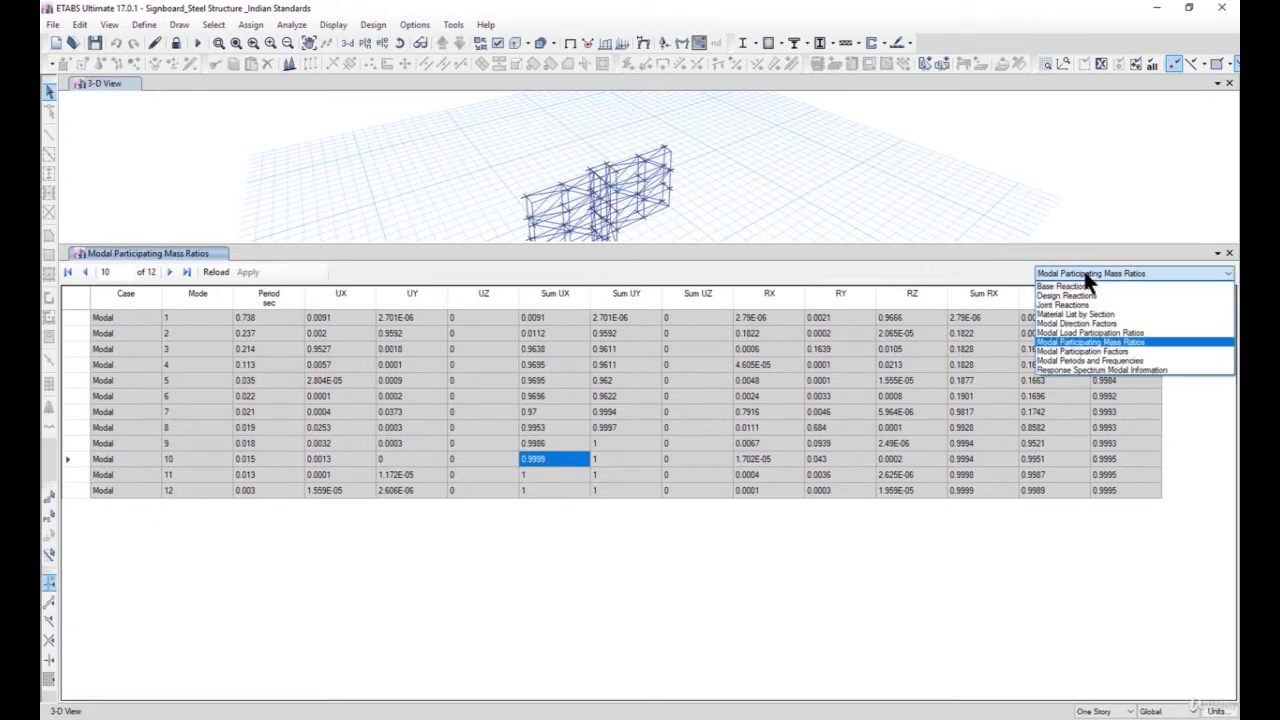
click(1086, 351)
click(1100, 276)
click(1085, 366)
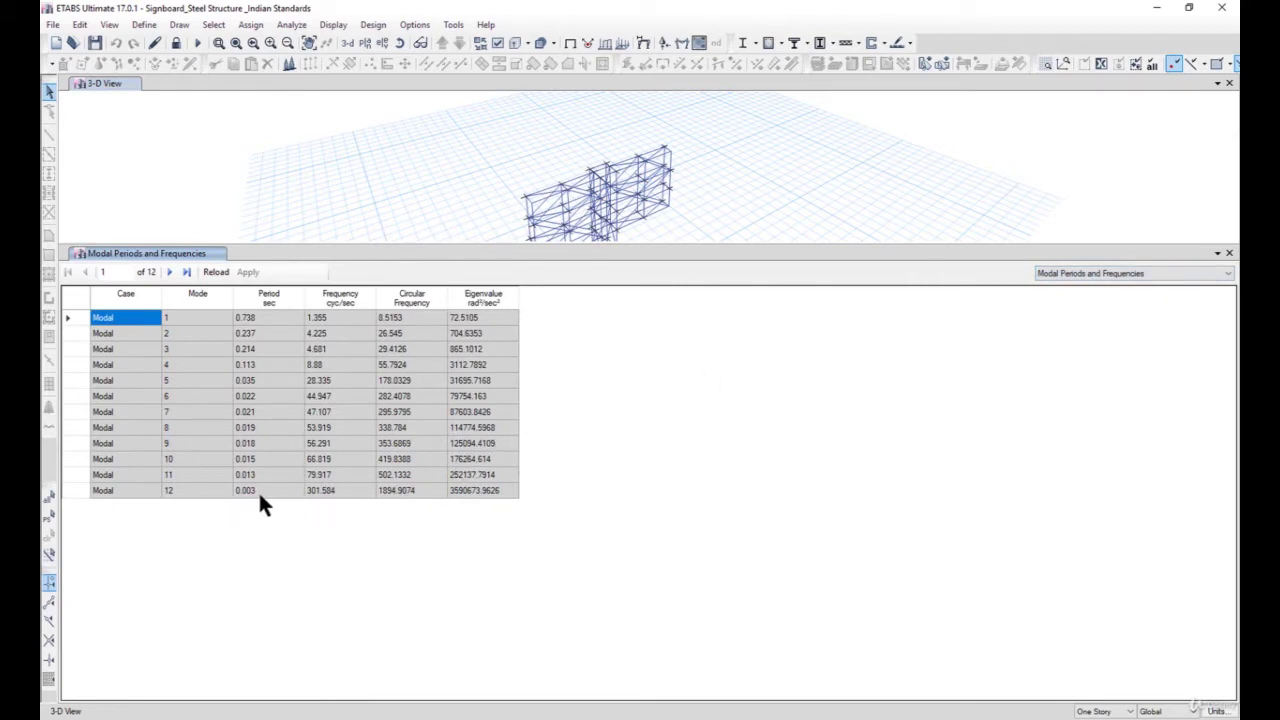
click(340, 490)
drag(195, 492, 256, 428)
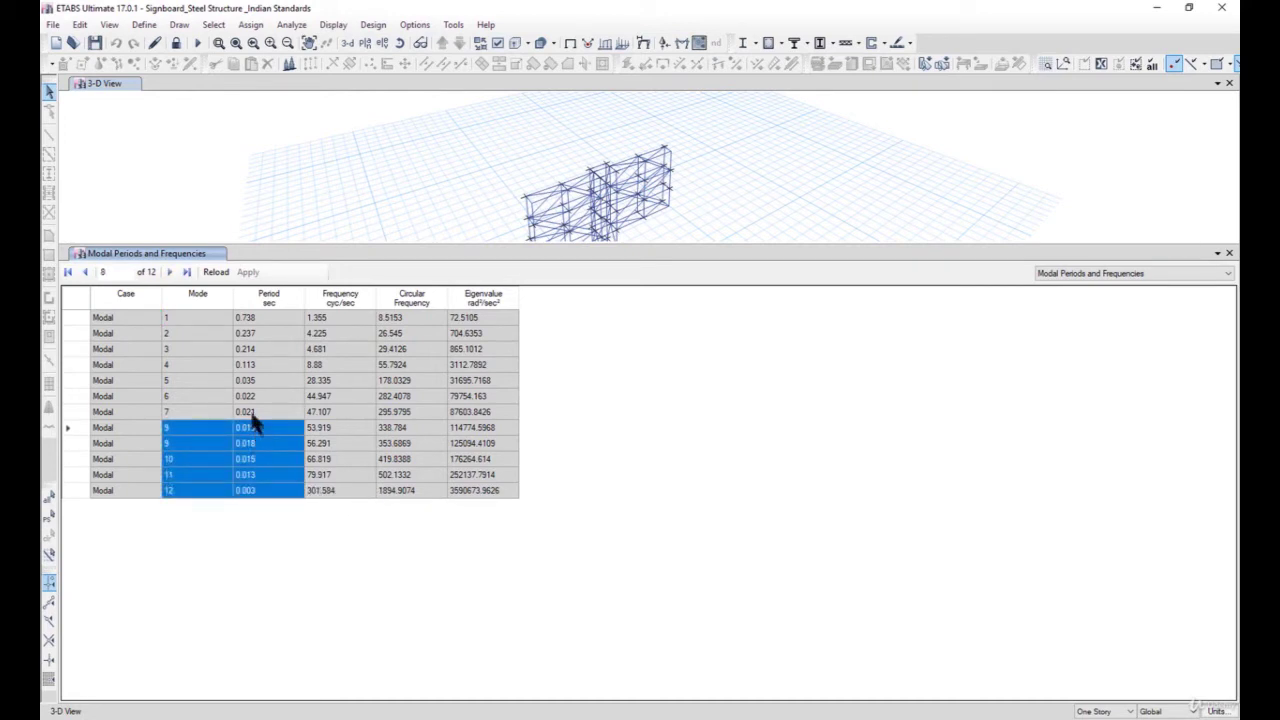
click(220, 380)
click(335, 381)
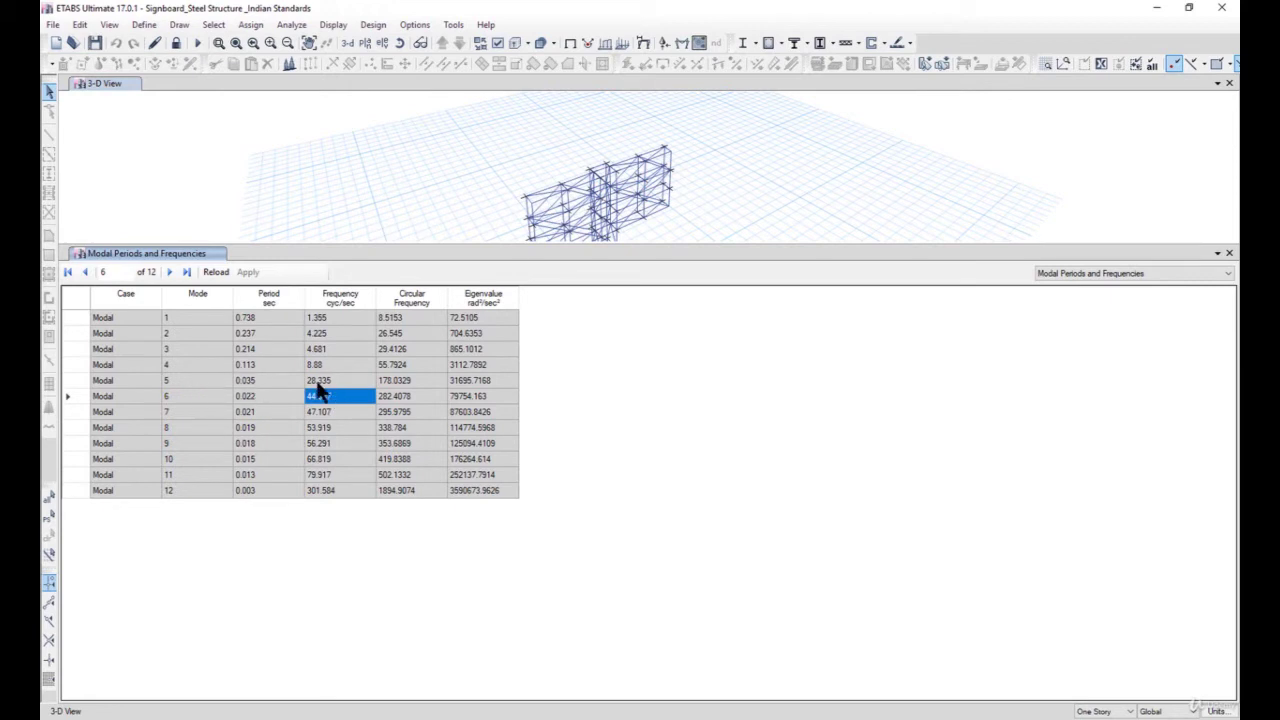
Display the Material List by Section table, select its Total Weight values, and export the table to Excel
click(1126, 275)
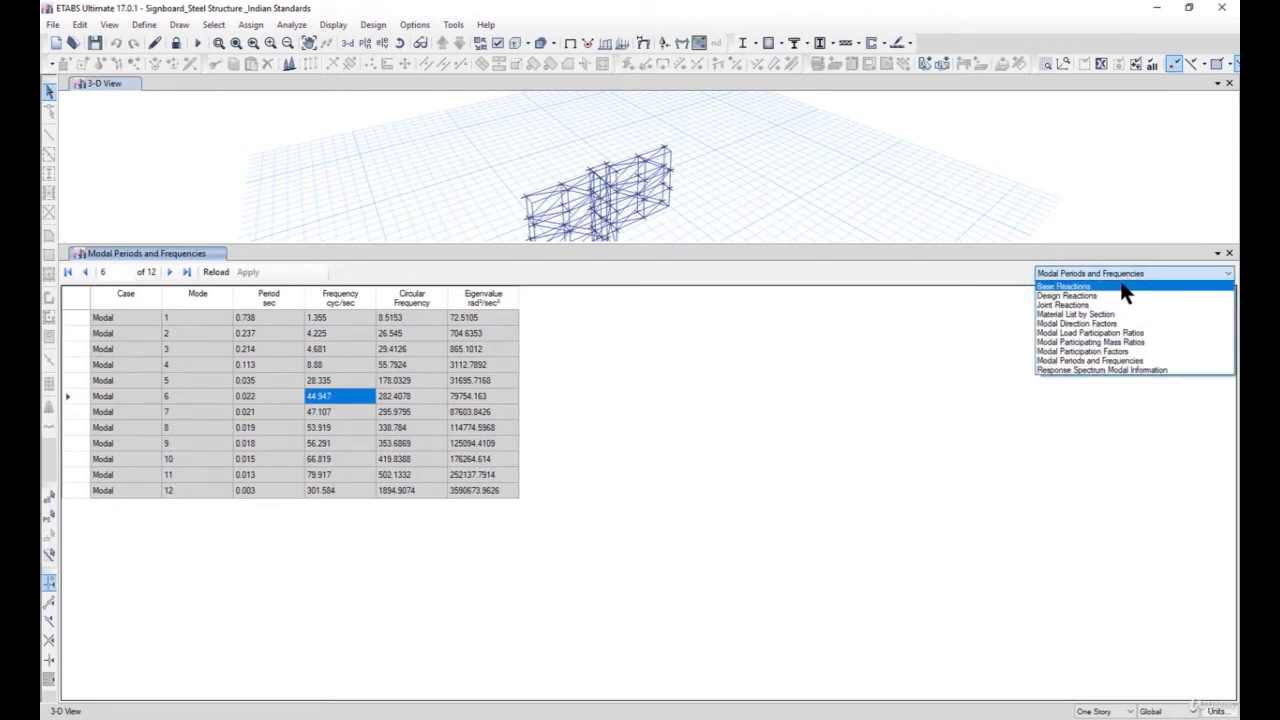
click(1102, 315)
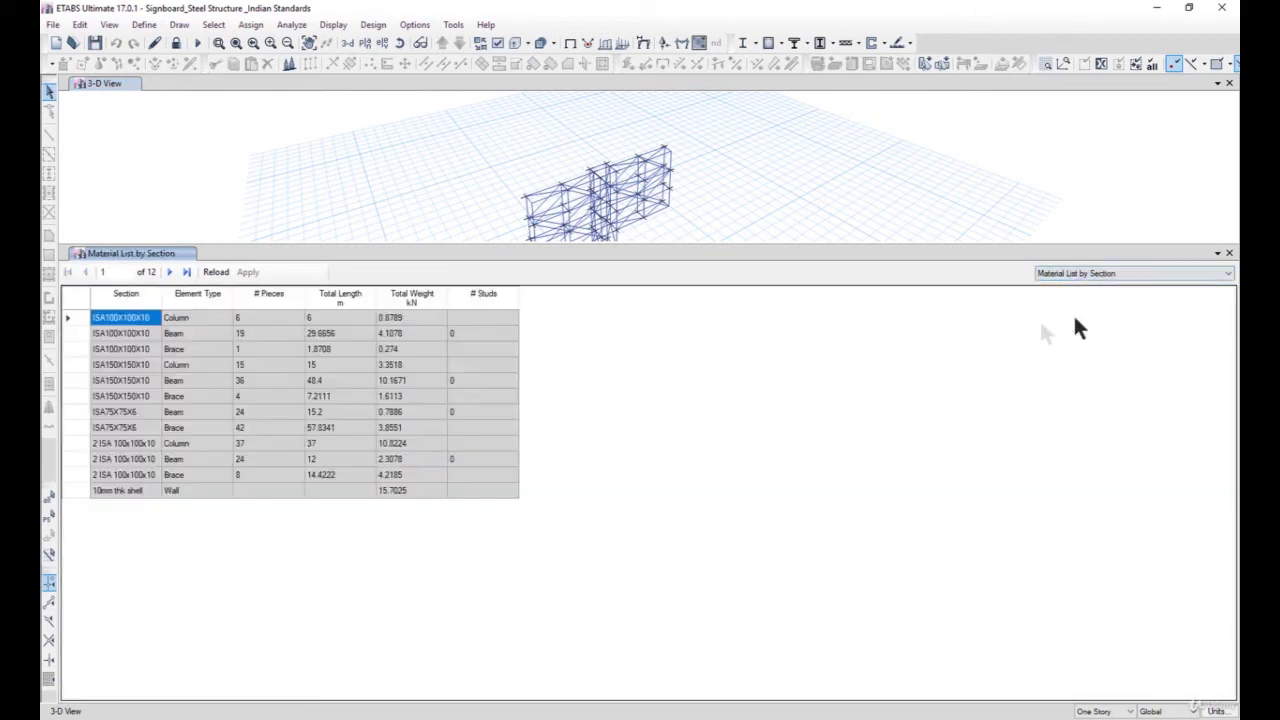
drag(415, 488, 422, 314)
right_click(322, 366)
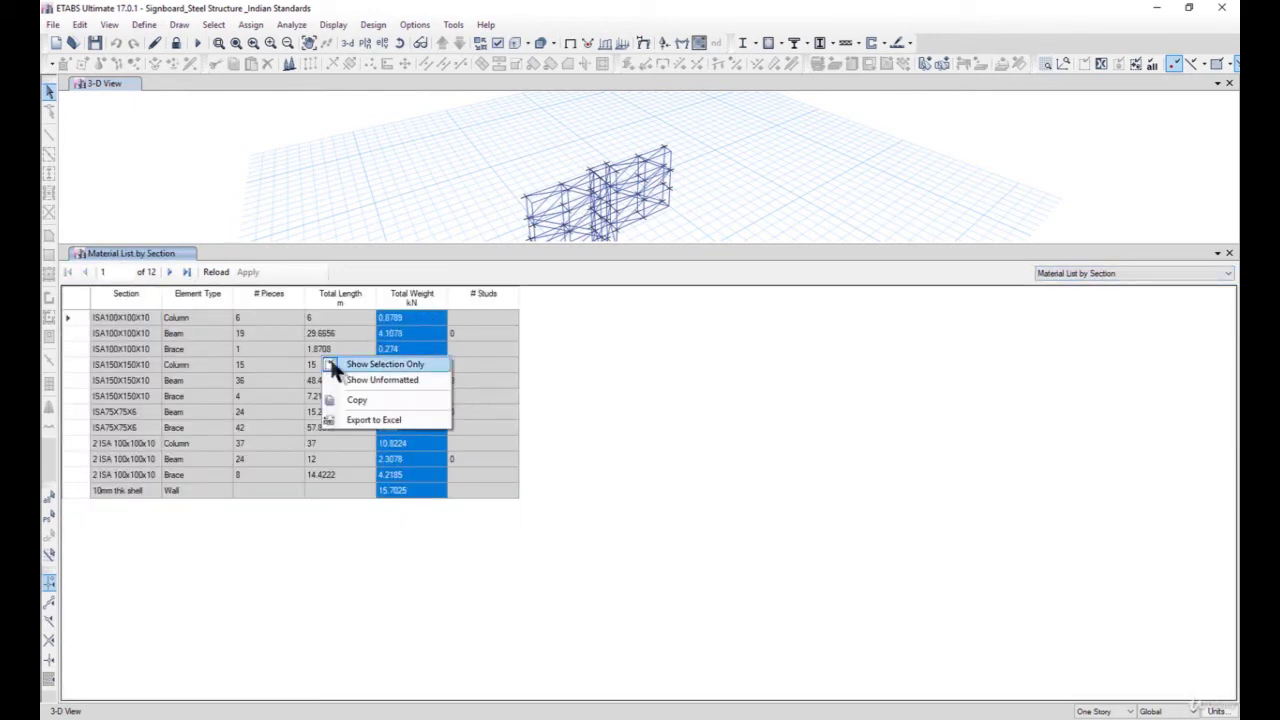
click(383, 421)
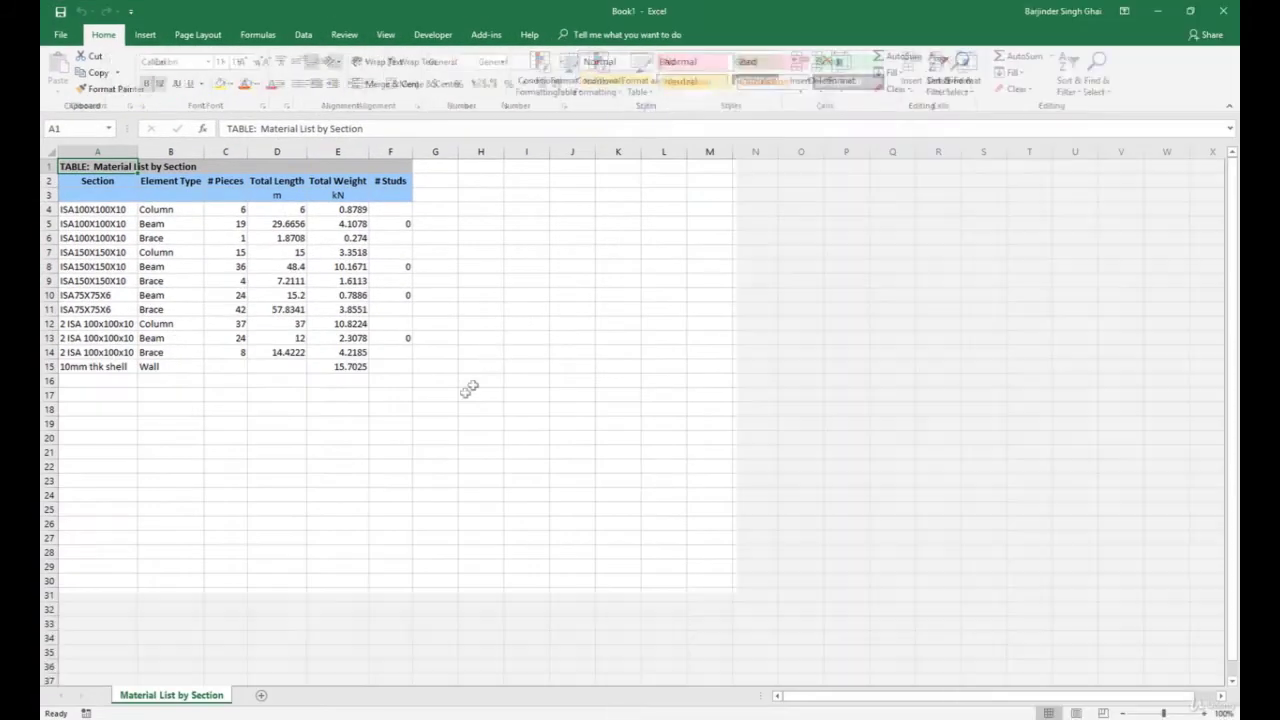
Check the summed Total Weight of the steel sections in E4:E14, excluding the 10mm thk shell
click(441, 408)
drag(354, 352, 331, 208)
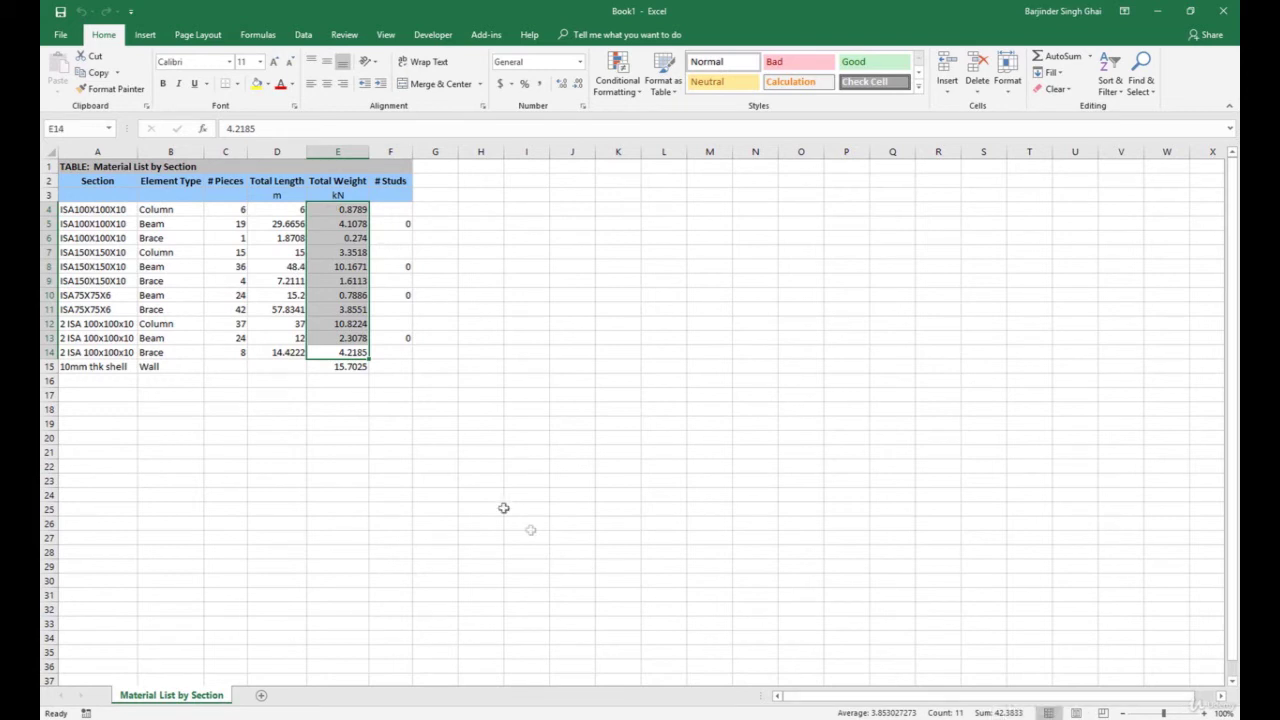
click(443, 397)
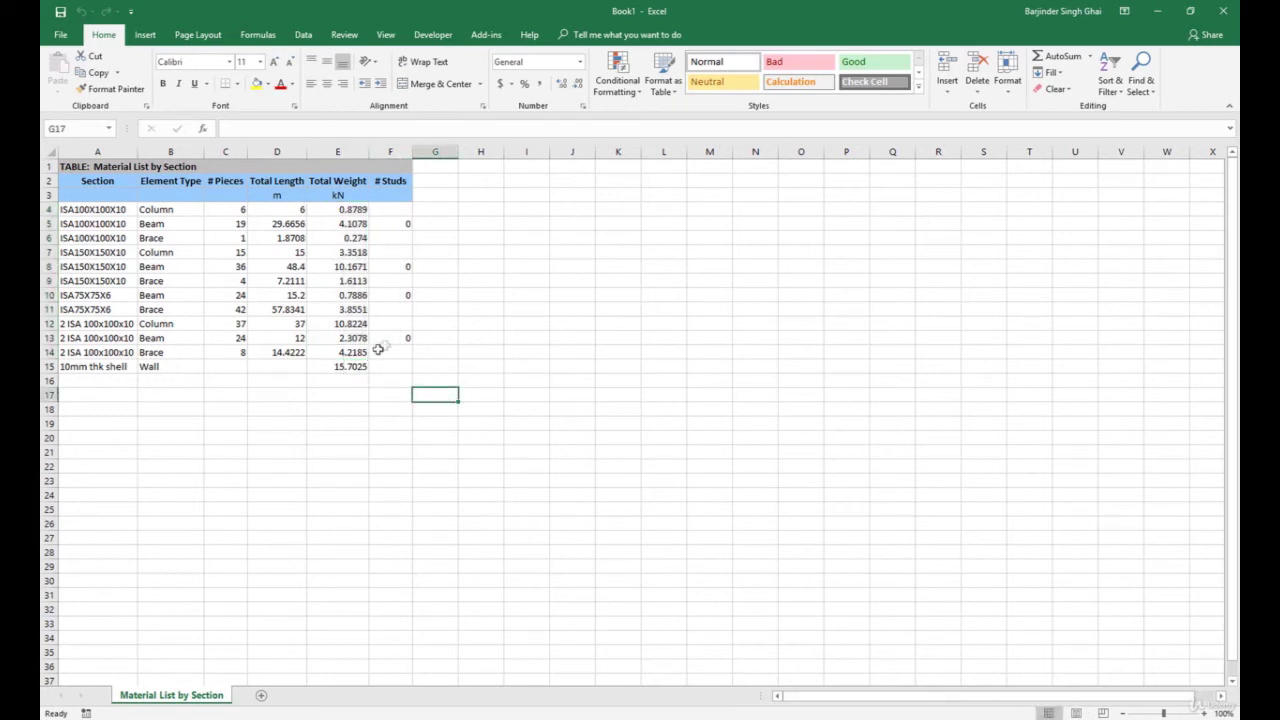
drag(355, 352, 342, 209)
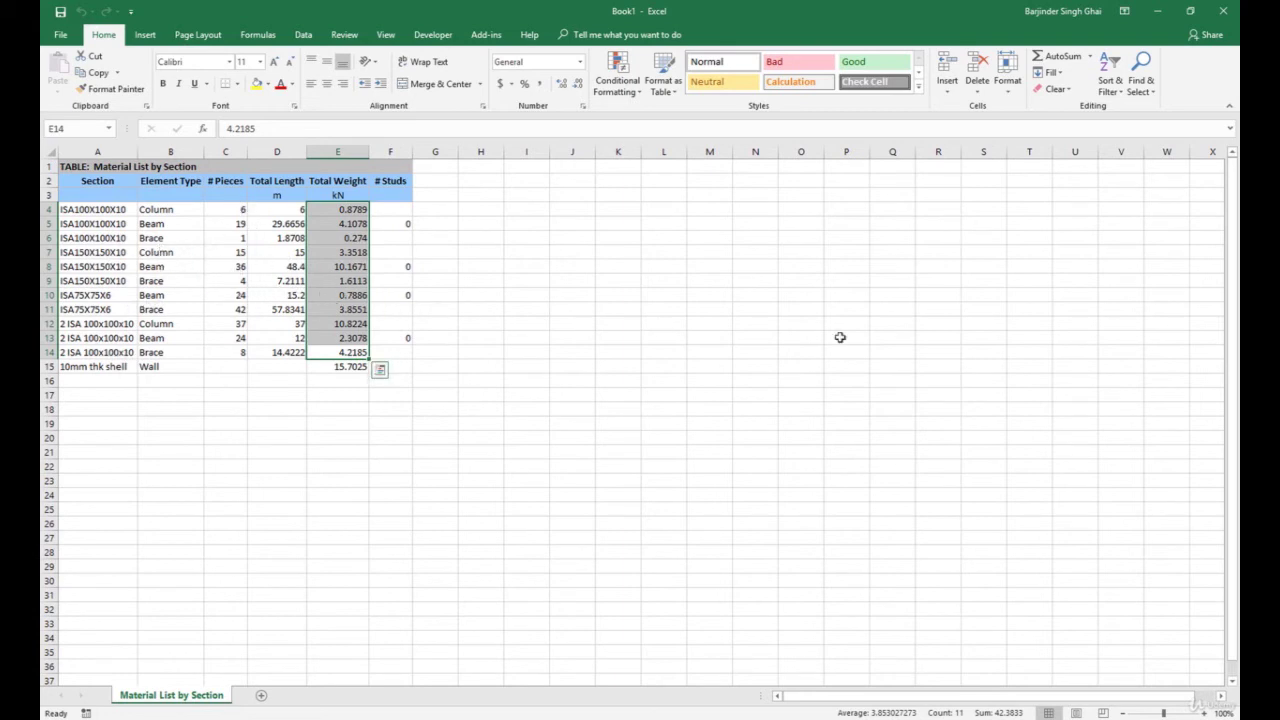
Close the exported workbook without saving, and close the results table in ETABS so only the 3-D model view remains
click(1222, 12)
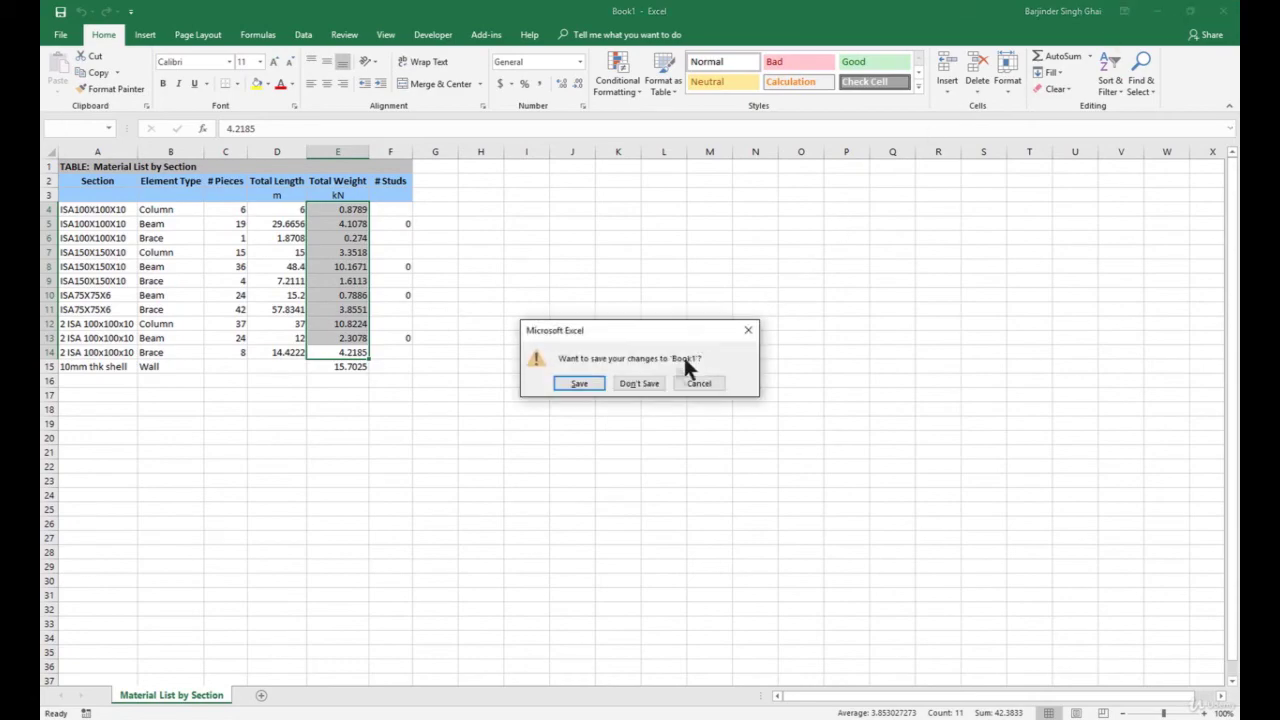
click(646, 384)
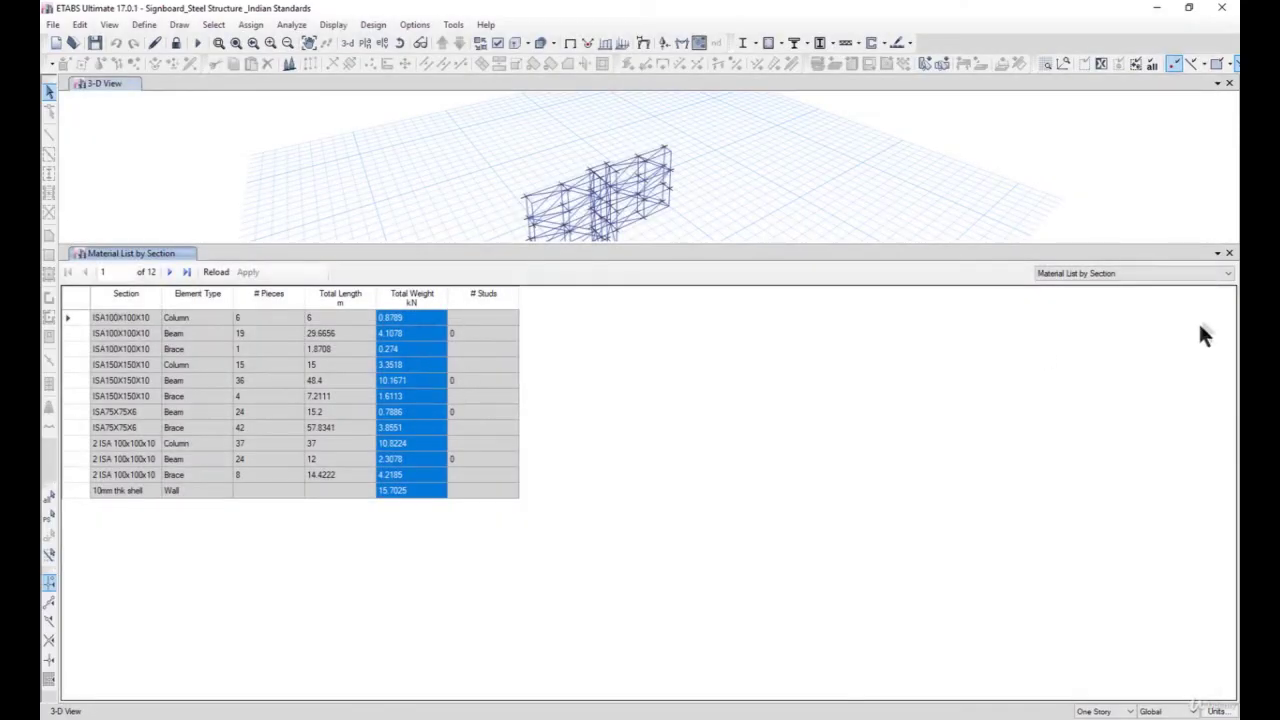
click(1229, 253)
middle_drag(542, 474, 612, 295)
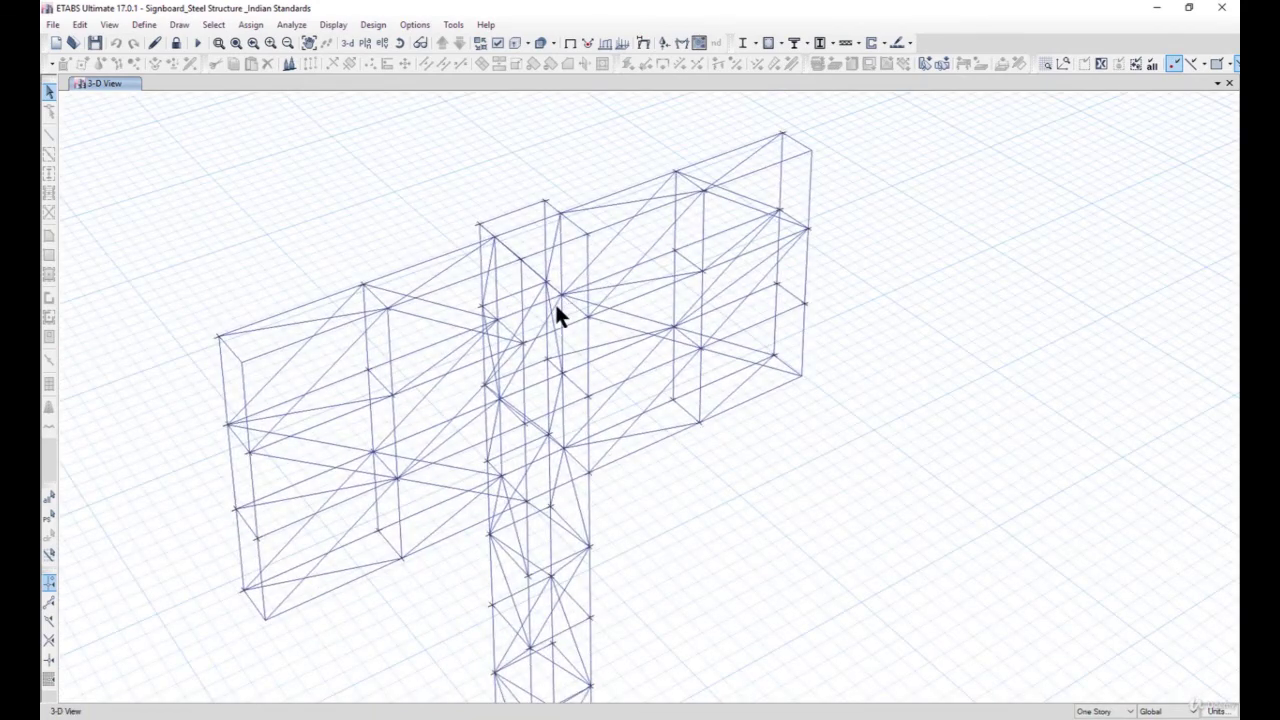
scroll(558, 308, down, 5)
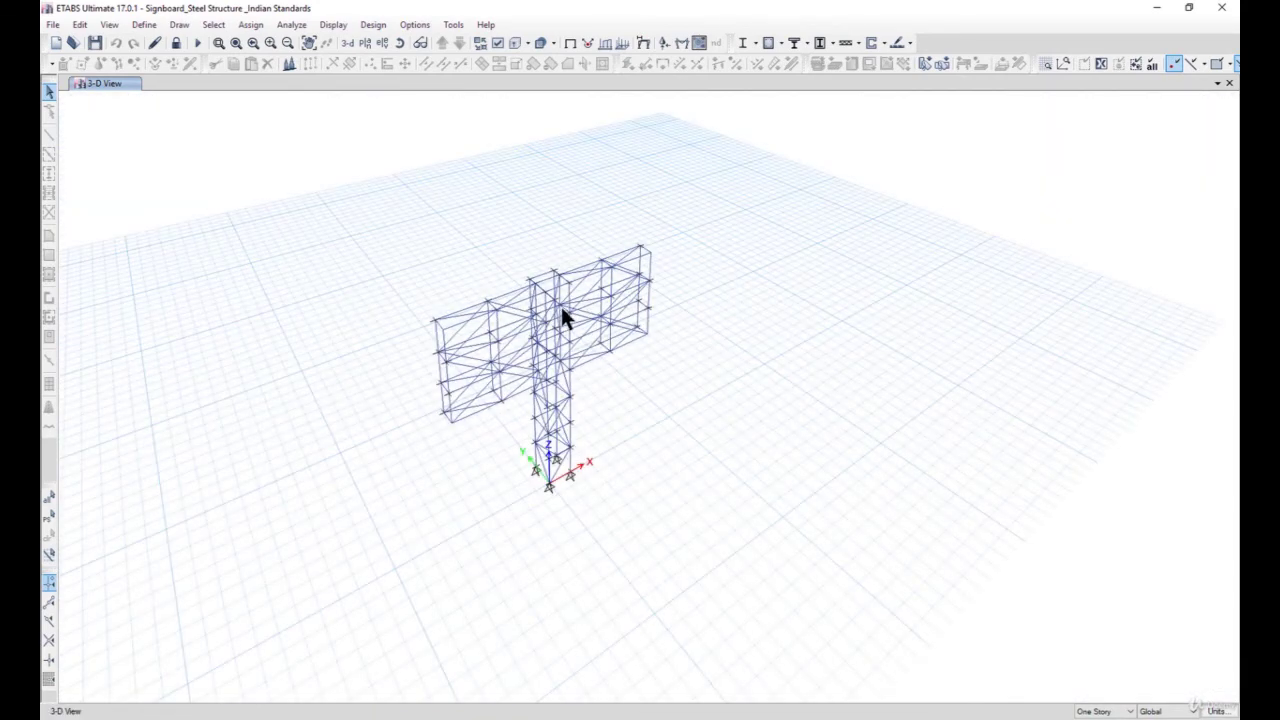
scroll(561, 313, up, 5)
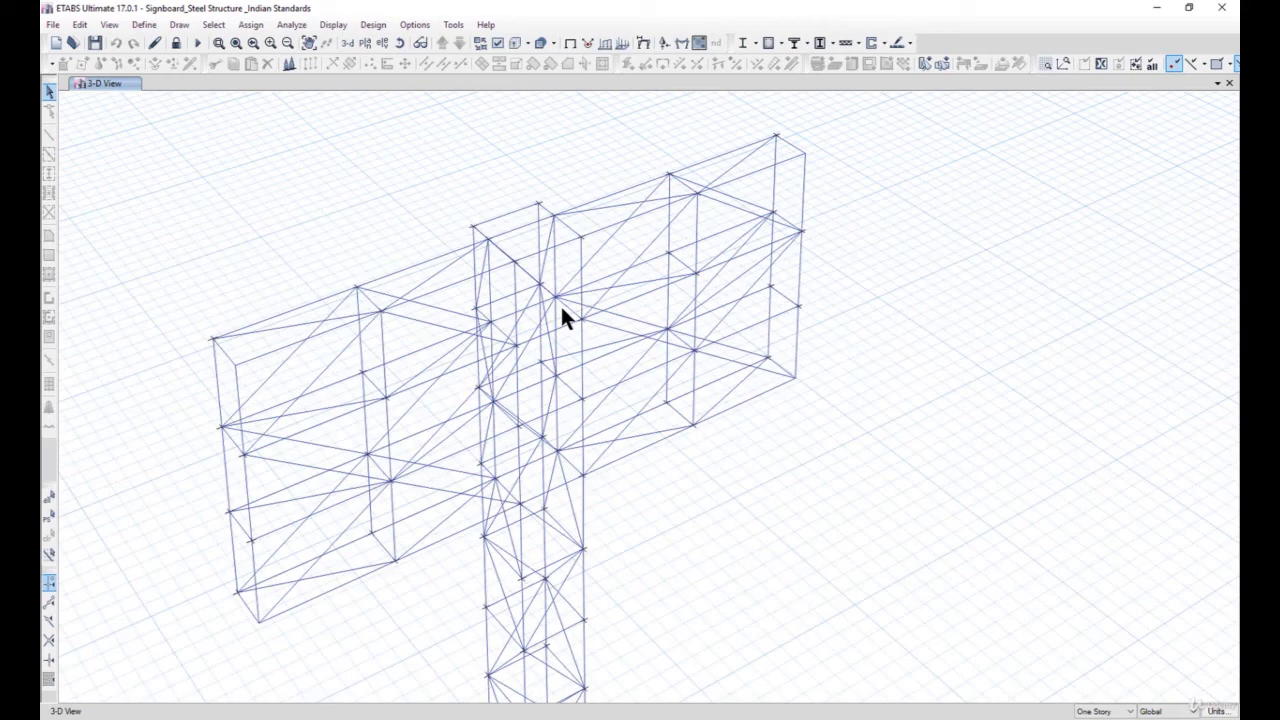